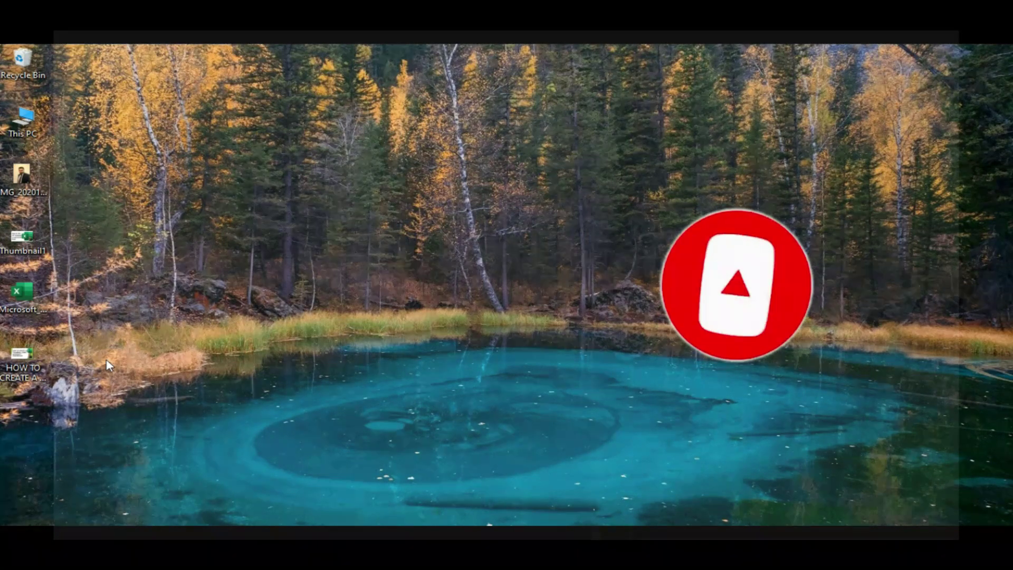
Launch Excel 2013 from the apps list and start a blank workbook
key("super")
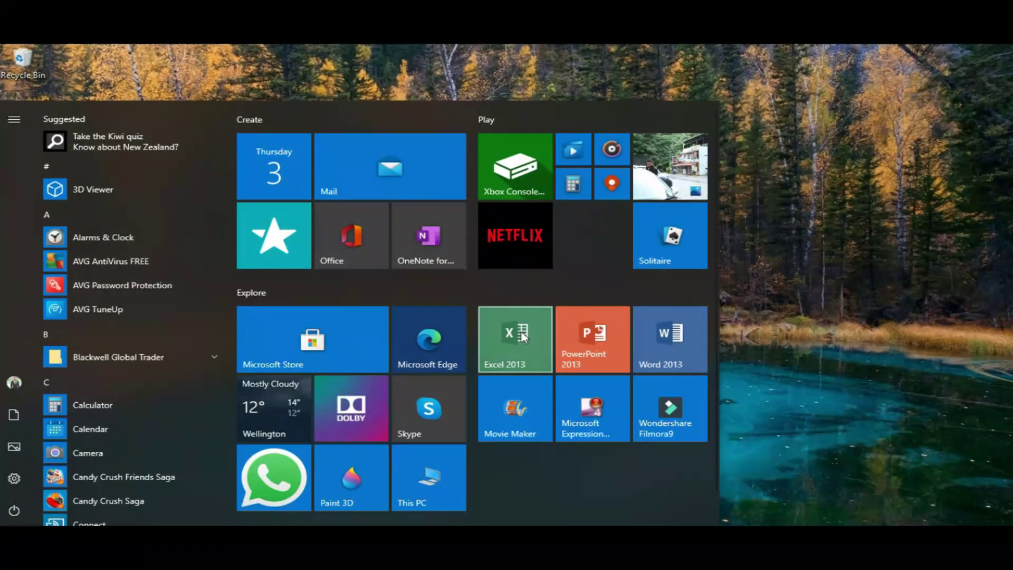
left_click(521, 330)
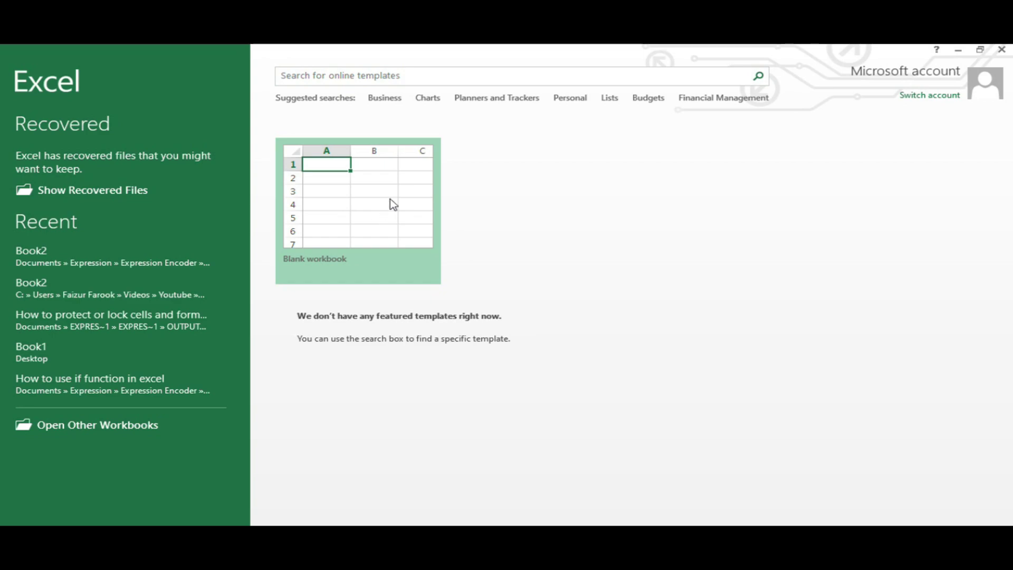
left_click(391, 203)
Close the Document Recovery pane, choosing 'Yes, view these files later'
left_click(150, 495)
left_click(192, 212)
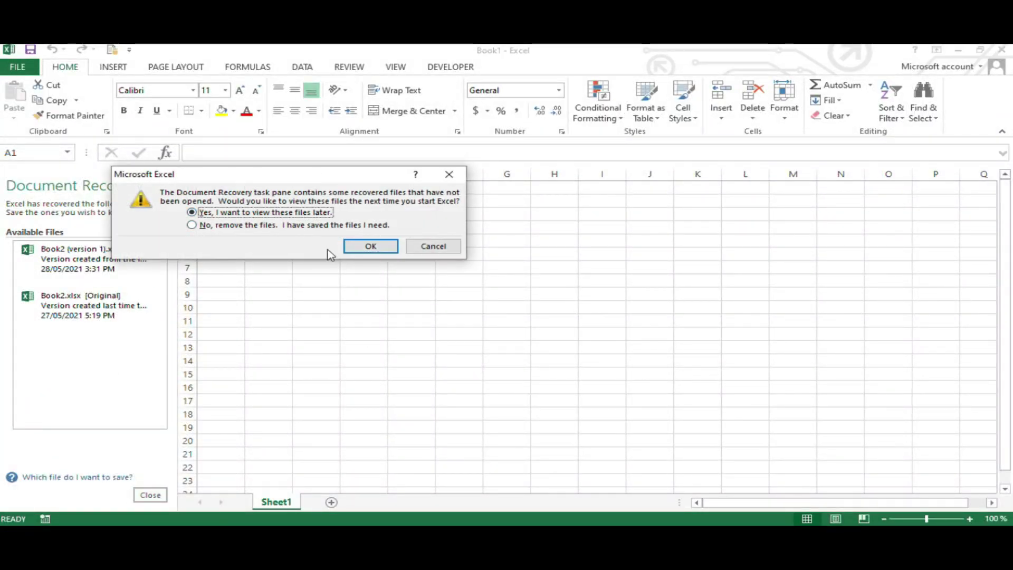
left_click(370, 246)
right_click(337, 227)
key("Escape")
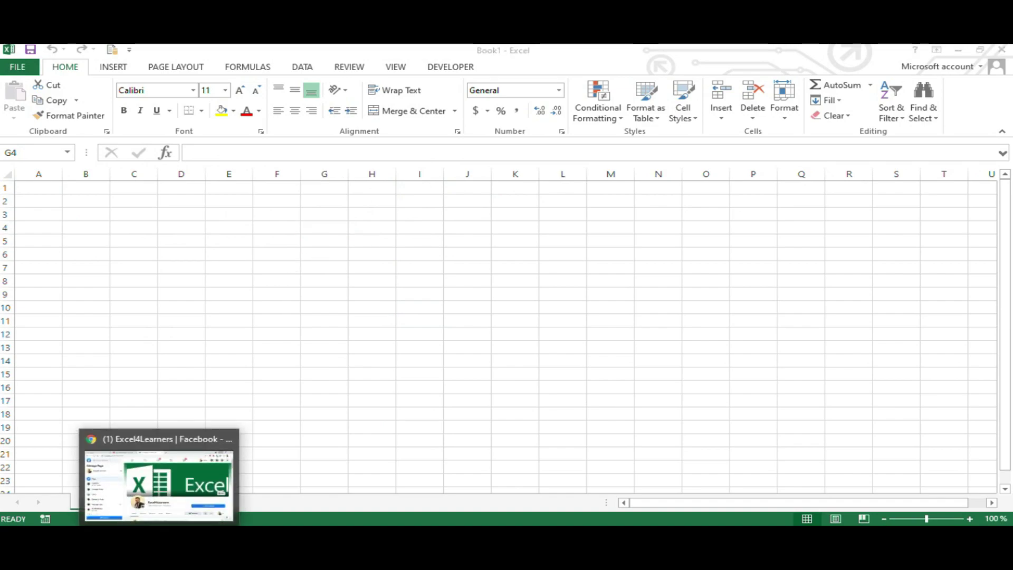
Copy the YouTube channel page's address from Chrome's address bar
left_click(158, 486)
left_click(258, 54)
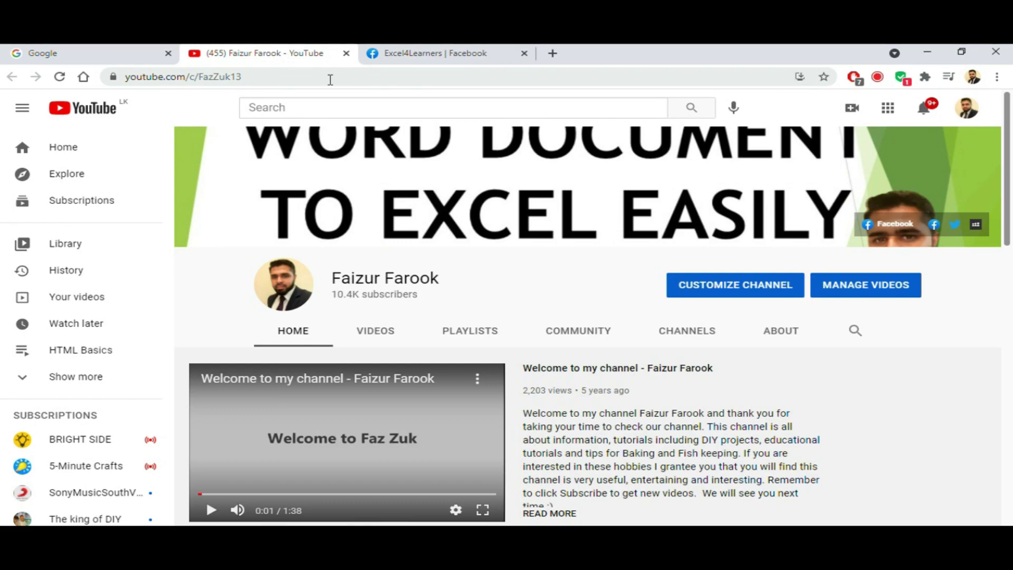
left_click(327, 79)
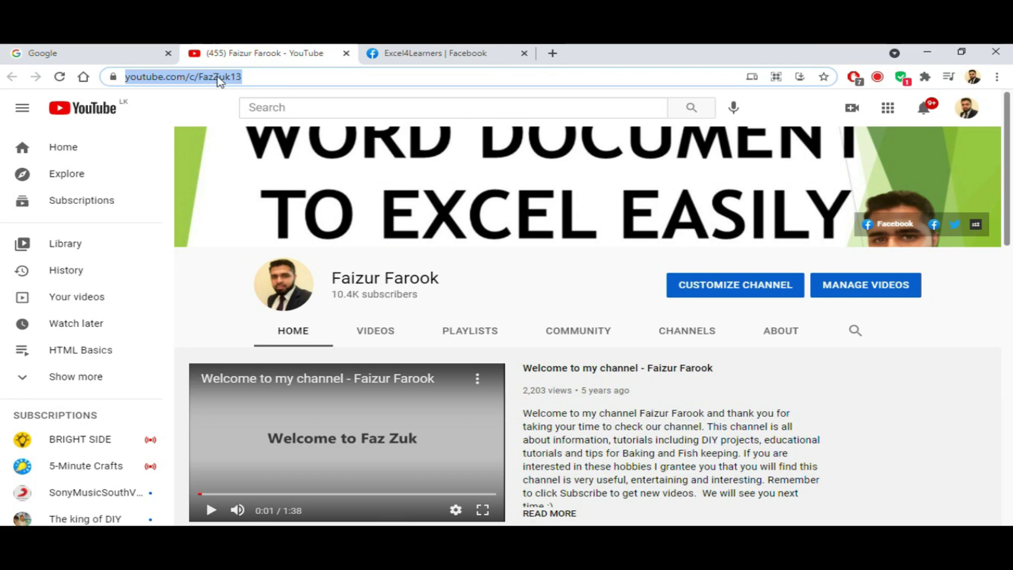
right_click(217, 78)
left_click(267, 169)
Back in Excel, paste the copied YouTube channel link into cell C4
left_click(927, 51)
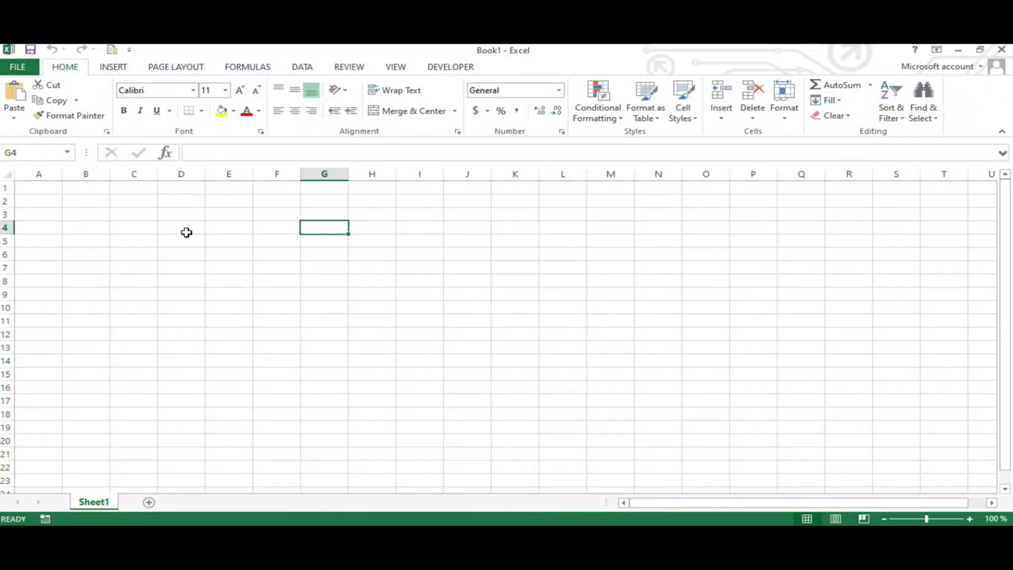
right_click(154, 232)
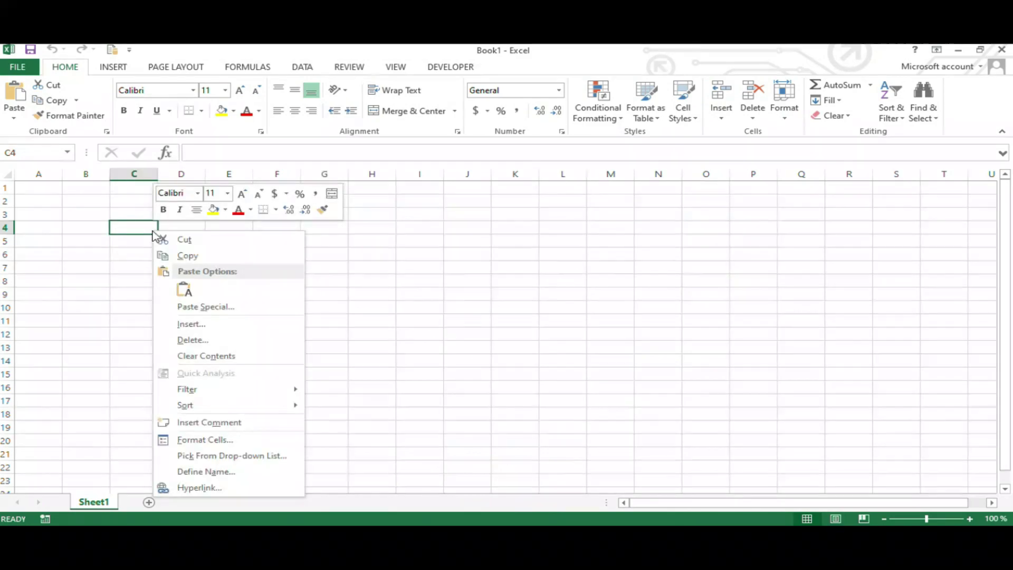
left_click(181, 289)
left_click(363, 278)
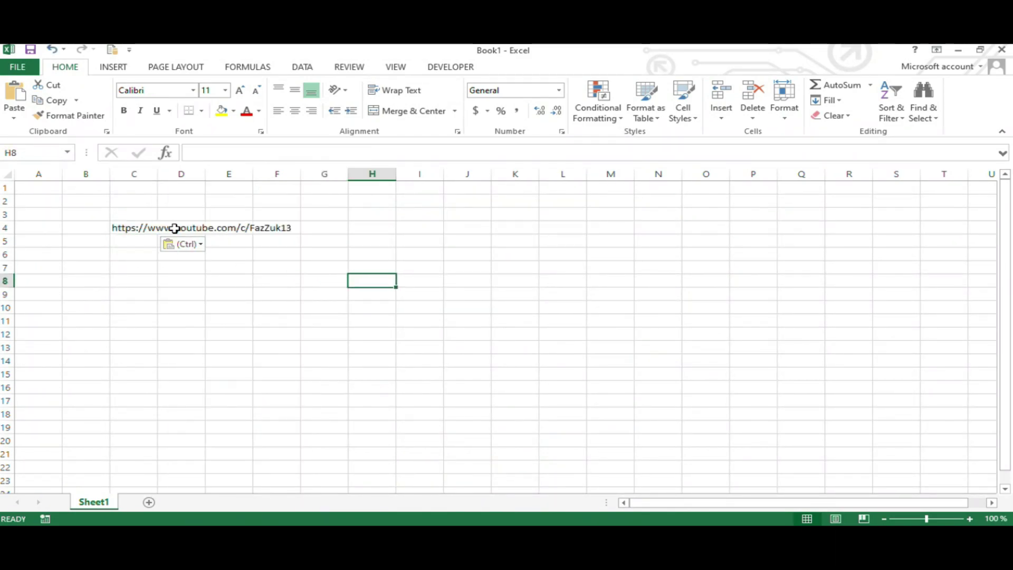
Enter the label 'Youtube' in A4, then select the link in C4
left_click(59, 228)
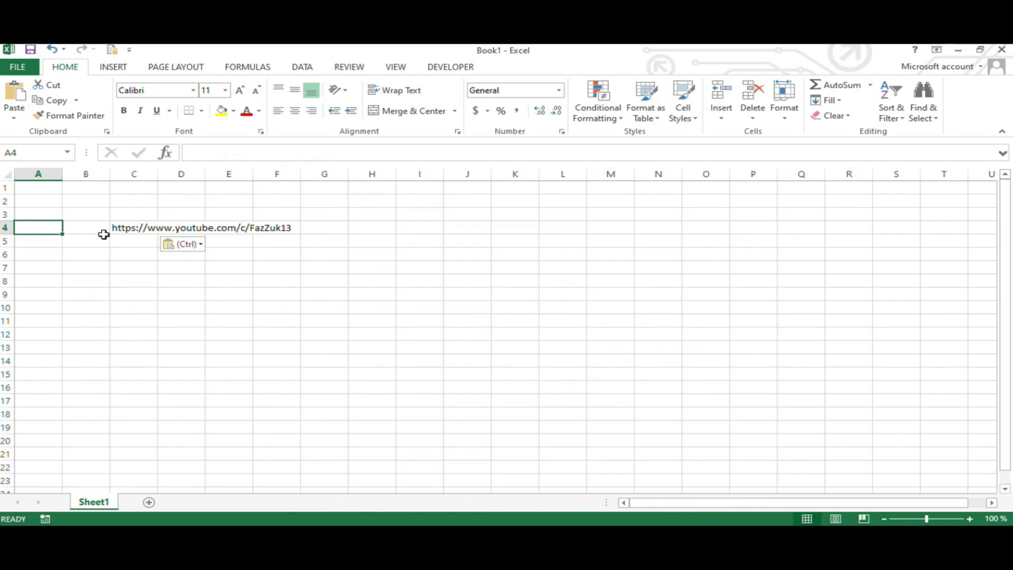
type("Youtube")
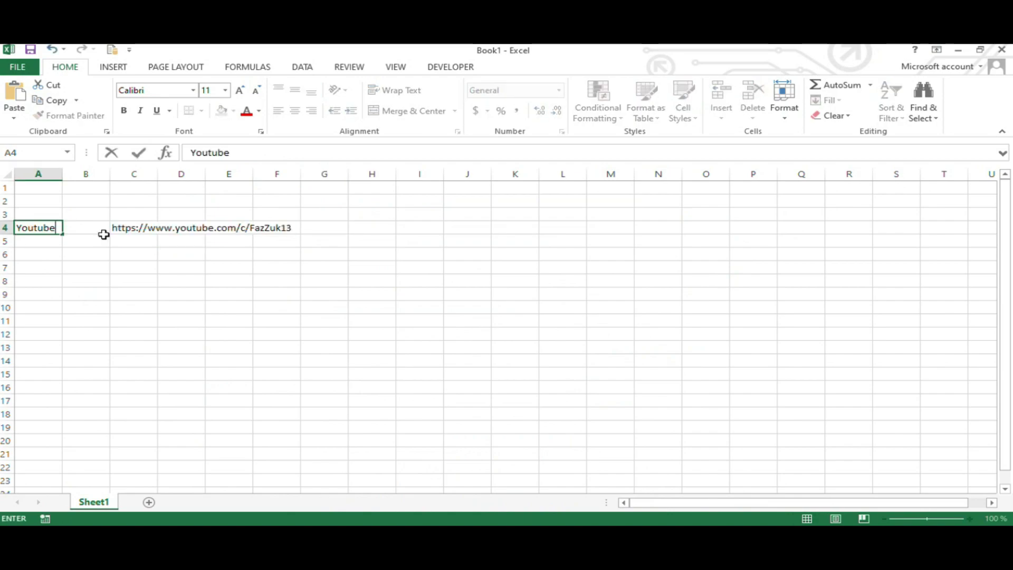
left_click(549, 277)
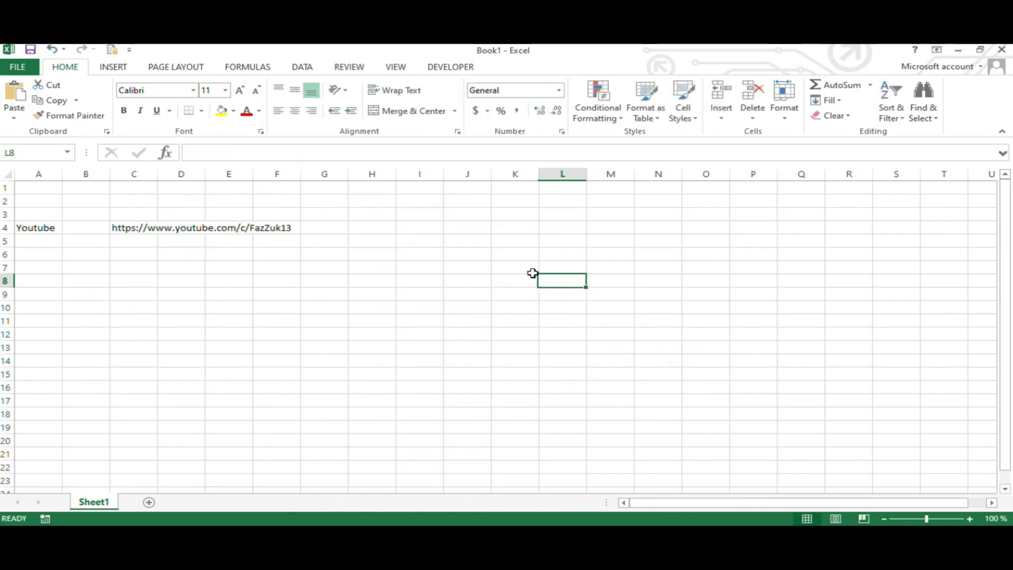
left_click(133, 228)
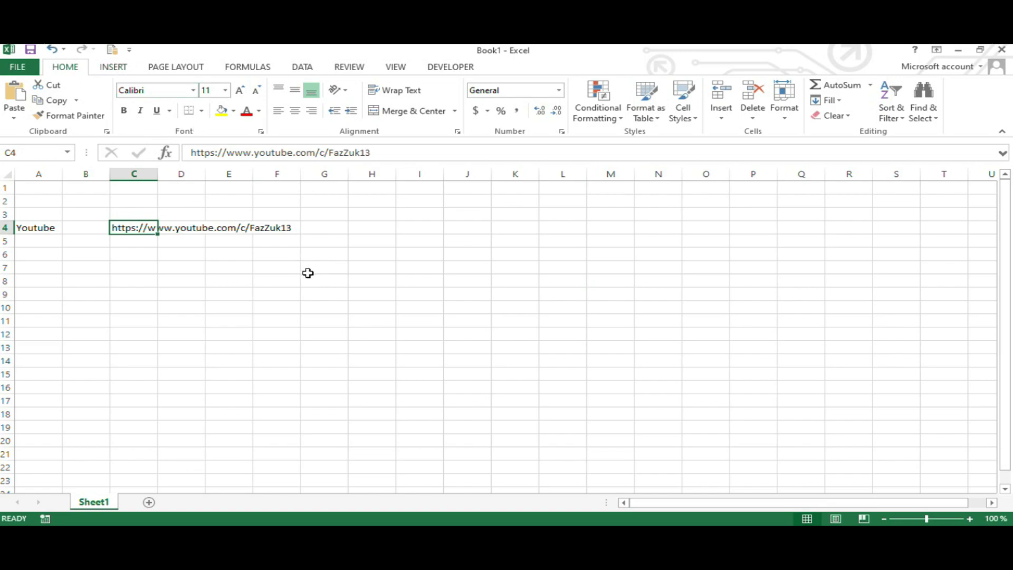
Search the Office Store for 'qr code' and install the QR4Office add-in
left_click(122, 71)
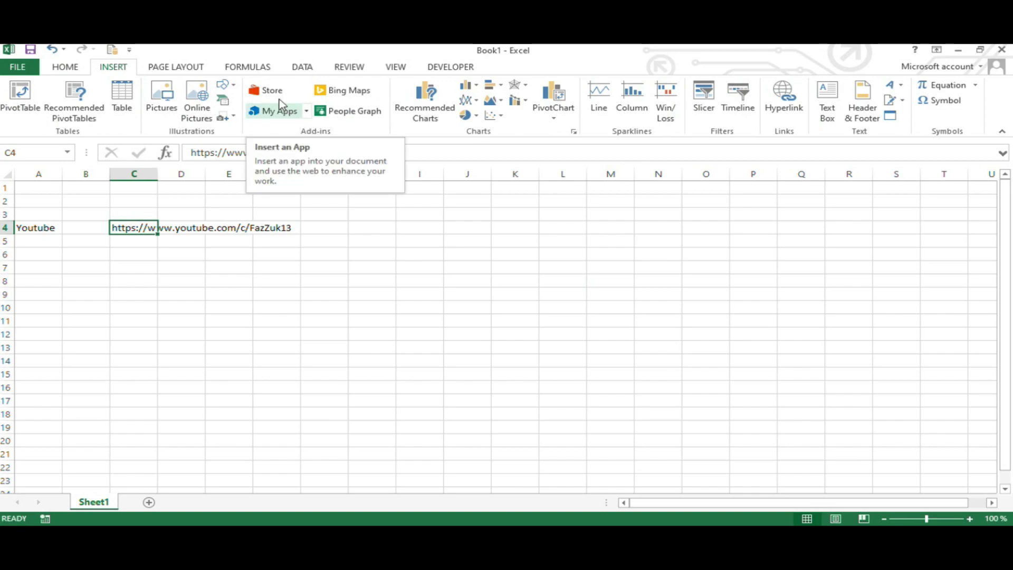
left_click(276, 92)
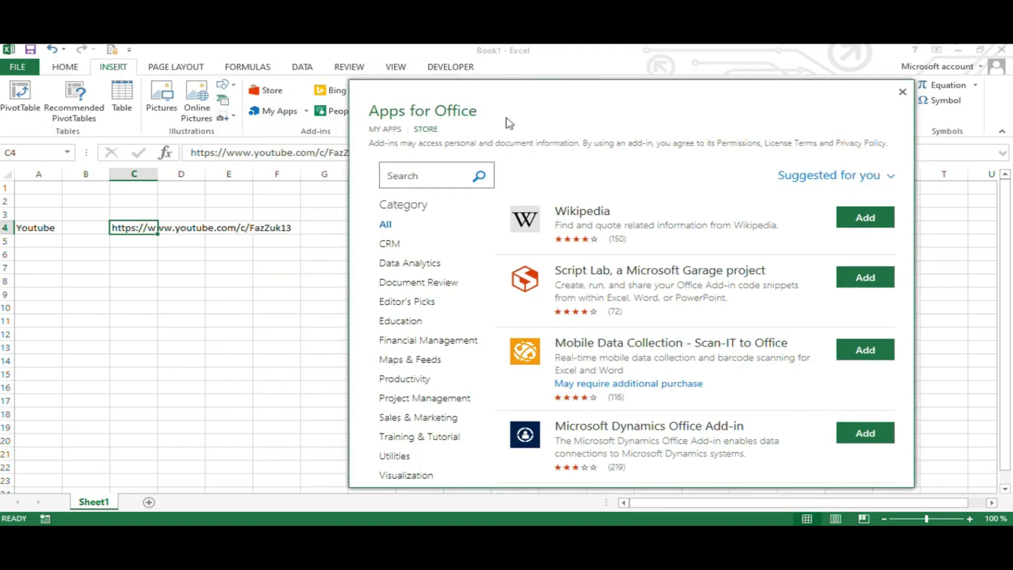
left_click(431, 170)
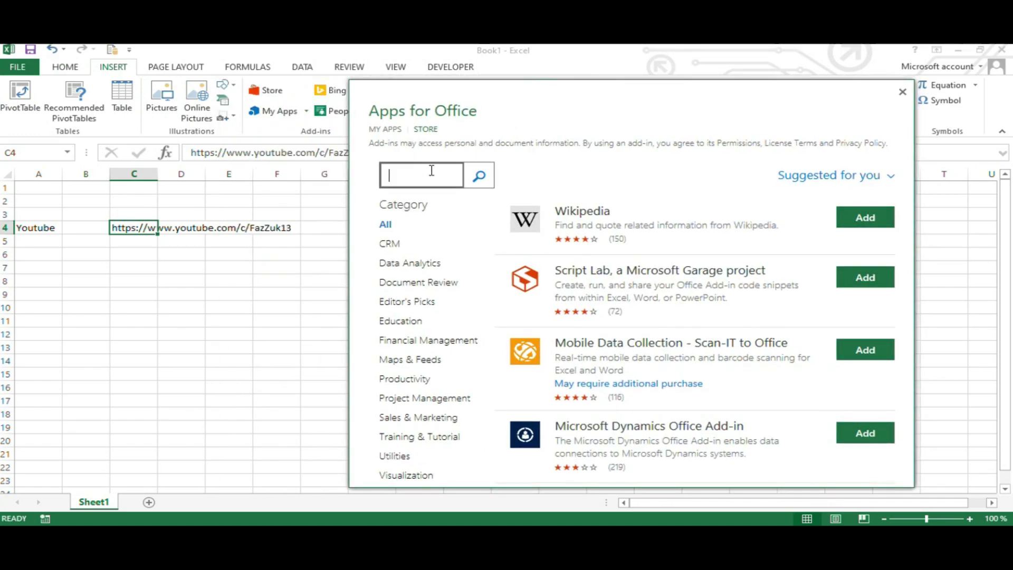
type("qr code")
key("Return")
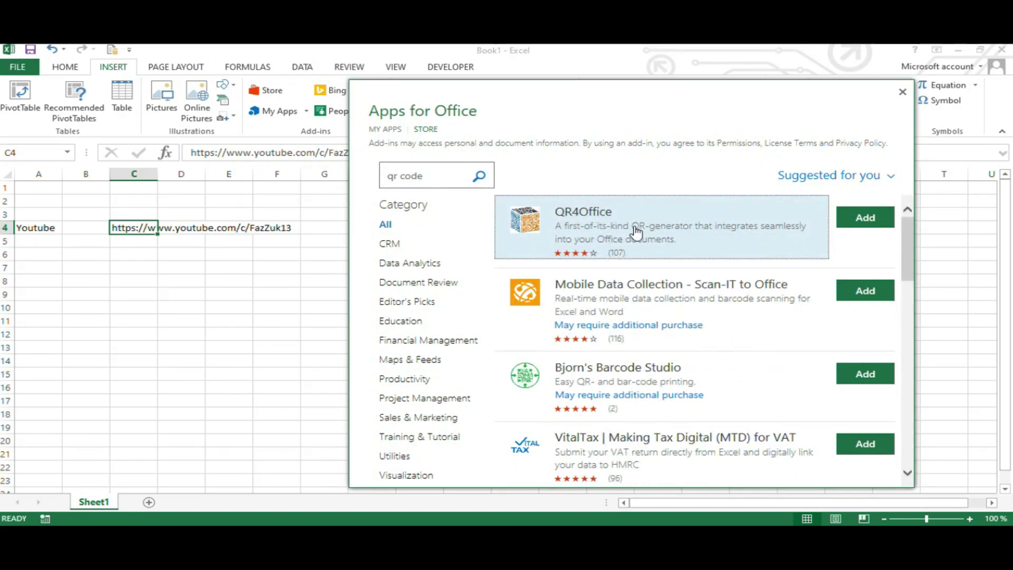
left_click(875, 224)
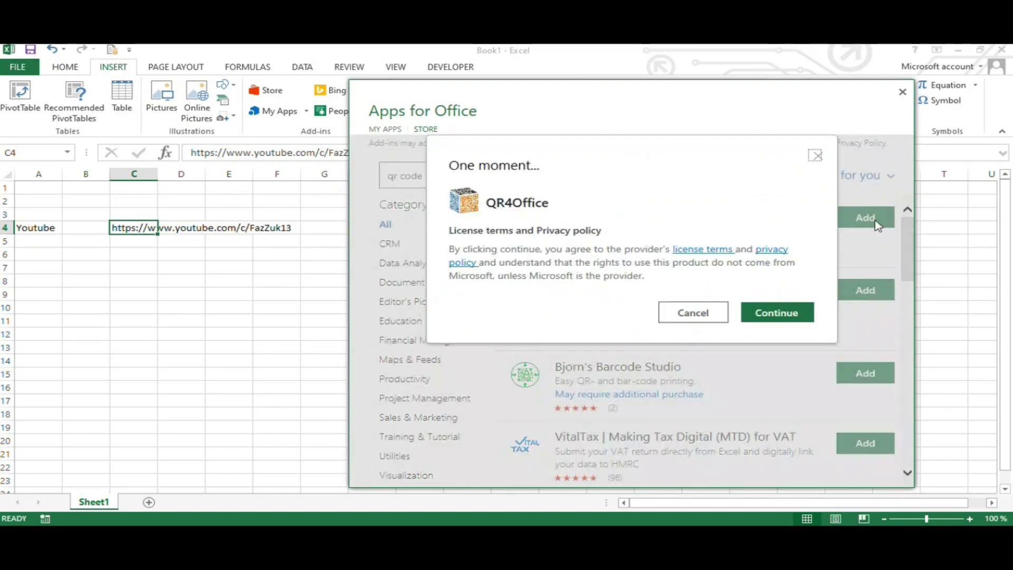
left_click(801, 313)
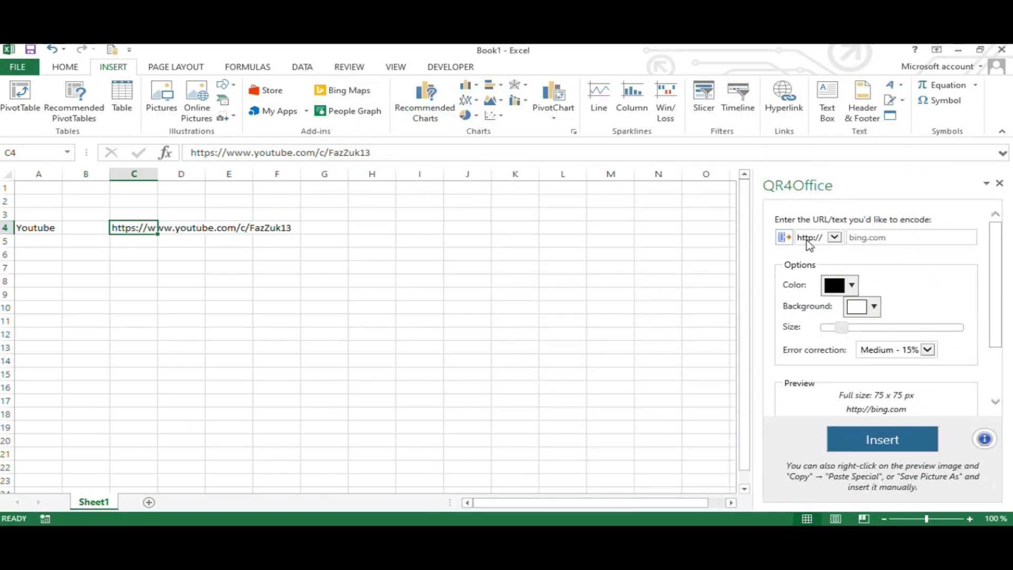
left_click(982, 67)
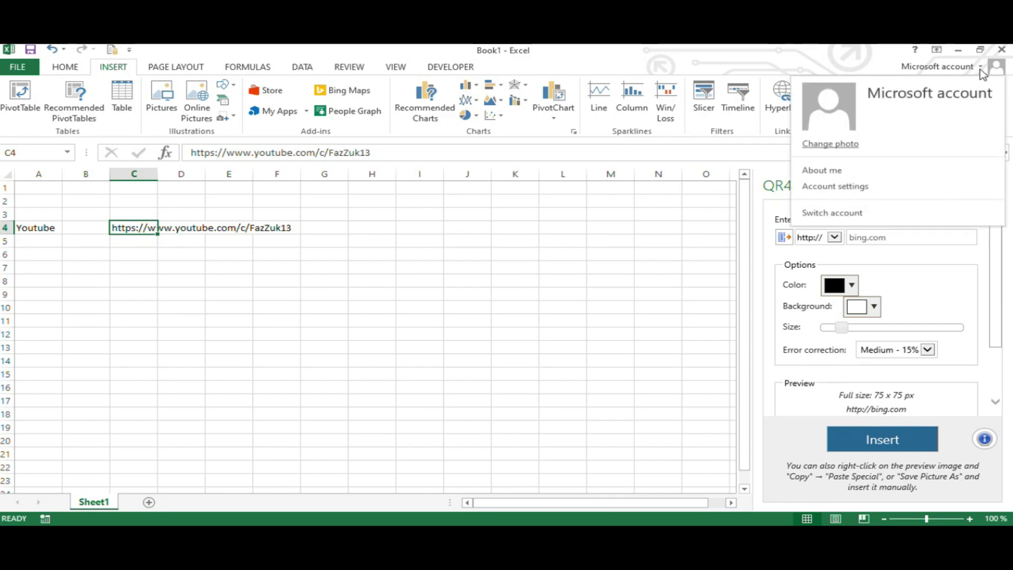
left_click(981, 68)
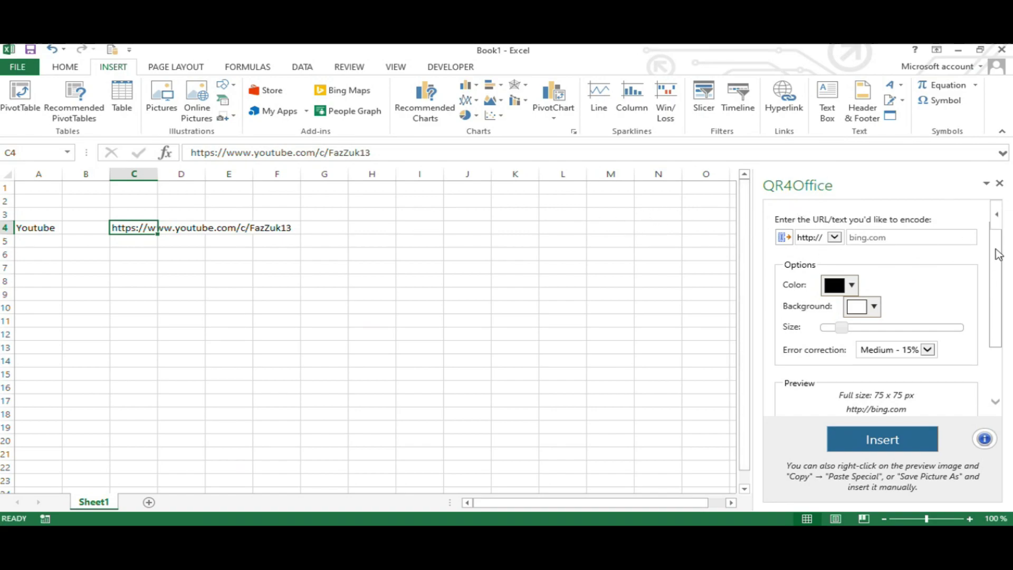
mouse_move(995, 253)
left_mouse_down()
mouse_move(996, 285)
mouse_move(994, 237)
left_mouse_up()
left_click(835, 238)
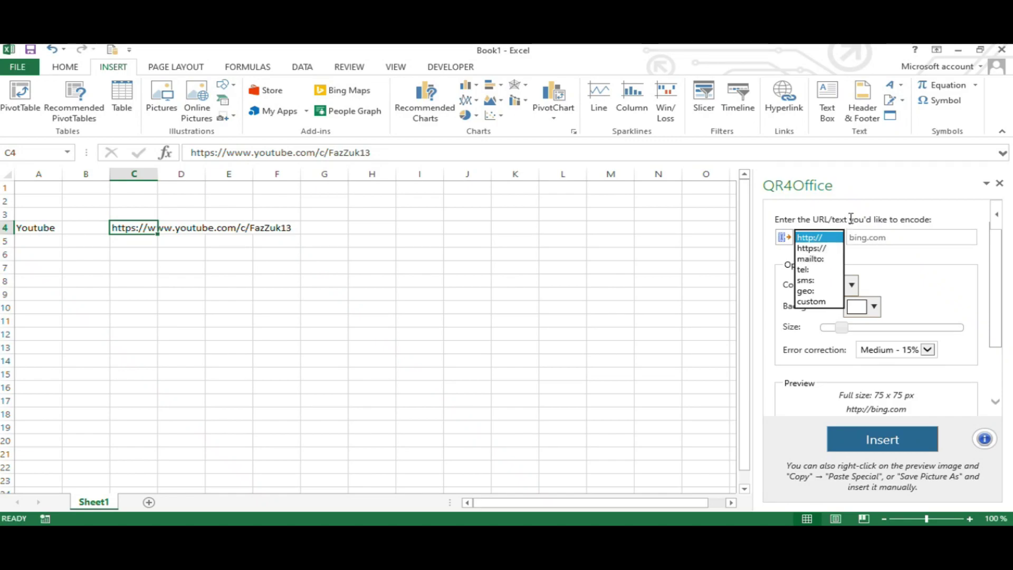
left_click(830, 249)
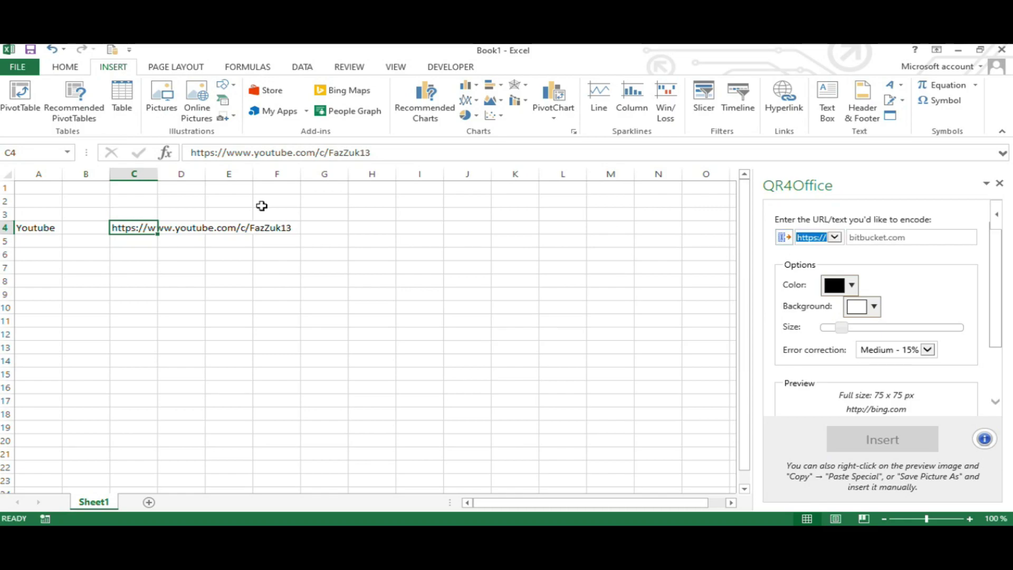
right_click(135, 231)
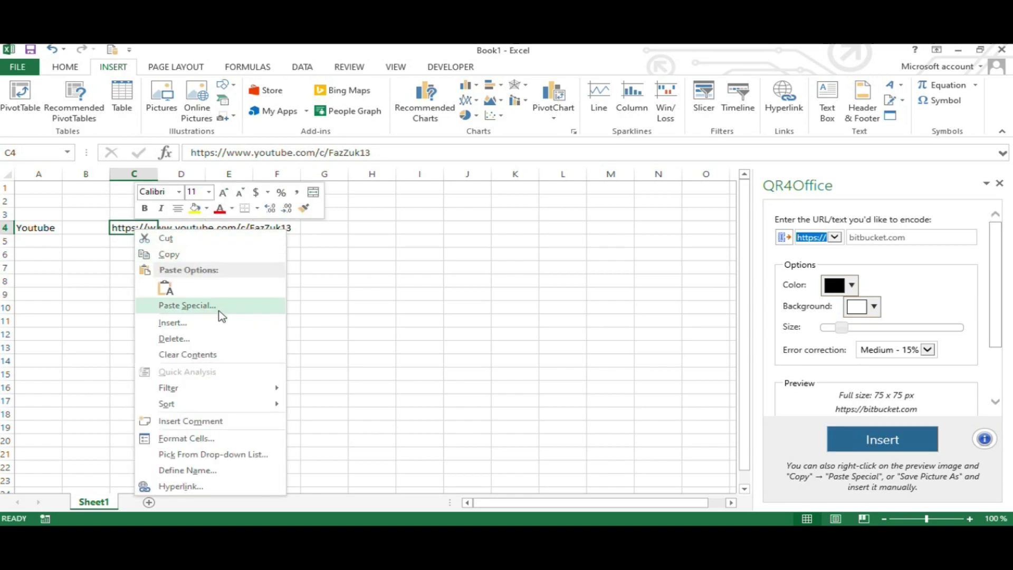
left_click(158, 255)
right_click(907, 237)
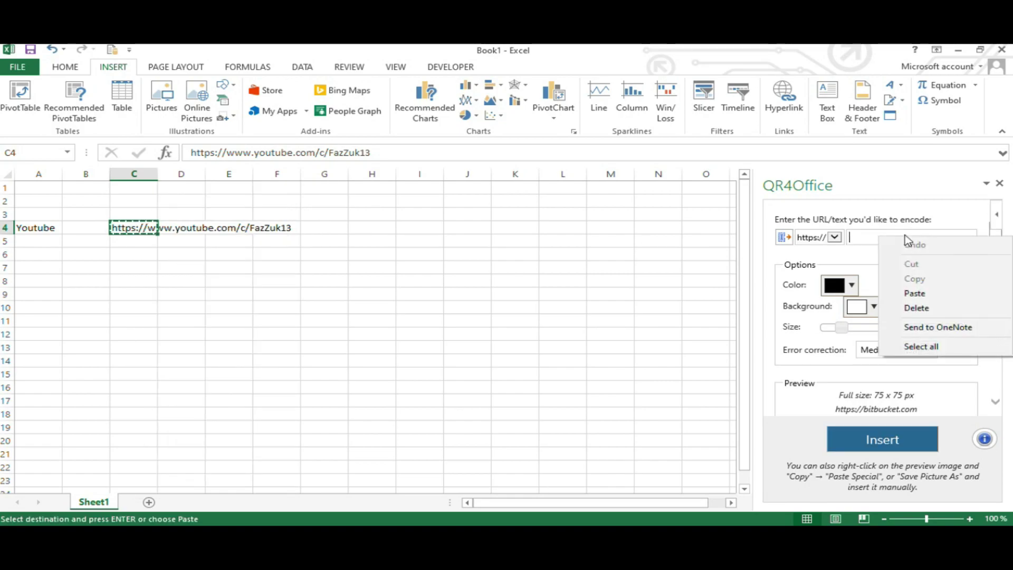
left_click(910, 290)
double_click(859, 236)
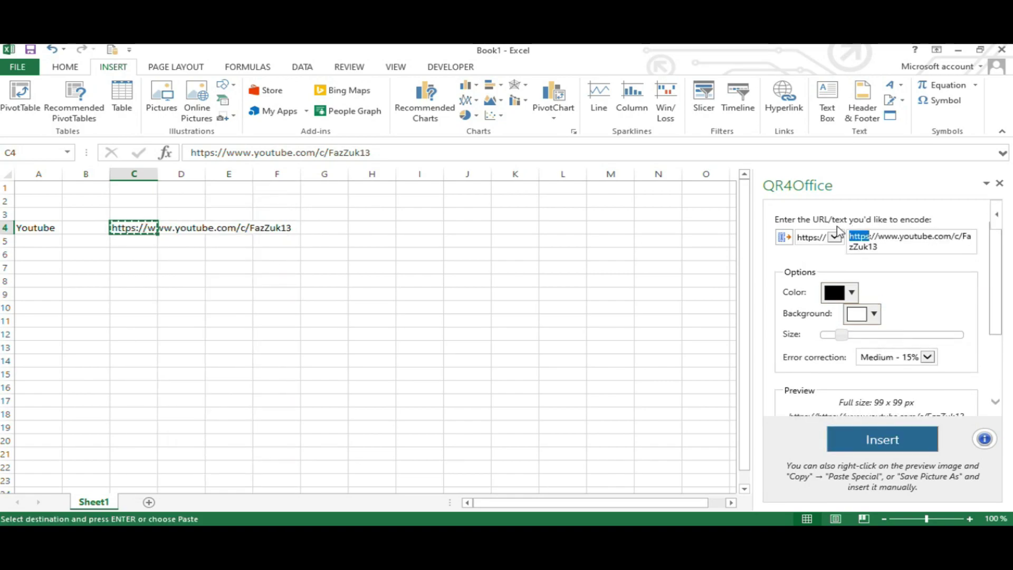
left_click(877, 236)
key("BackSpace")
key("BackSpace")
key("BackSpace")
key("BackSpace")
key("BackSpace")
key("BackSpace")
key("BackSpace")
key("BackSpace")
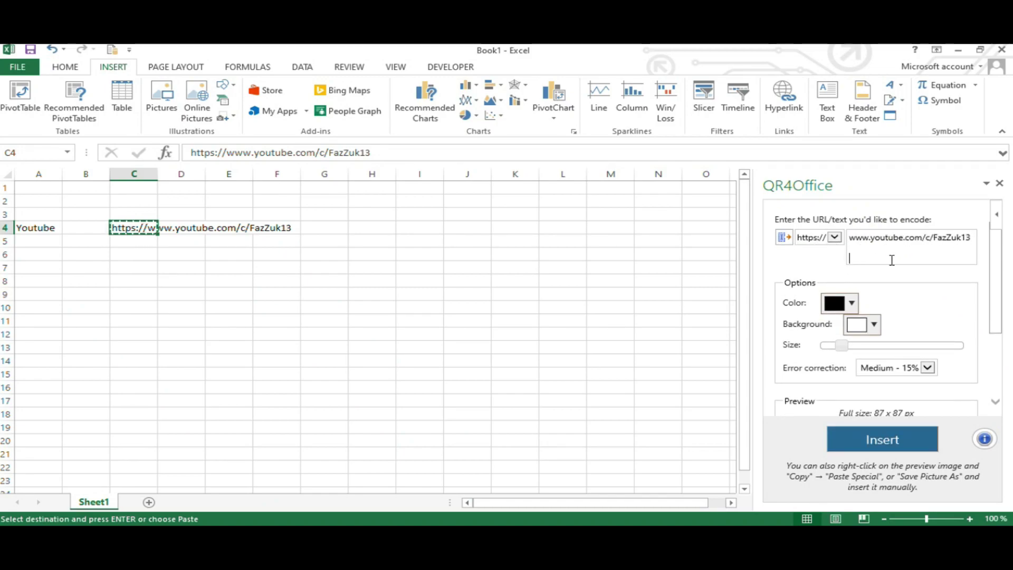
left_click(179, 267)
left_click(133, 230)
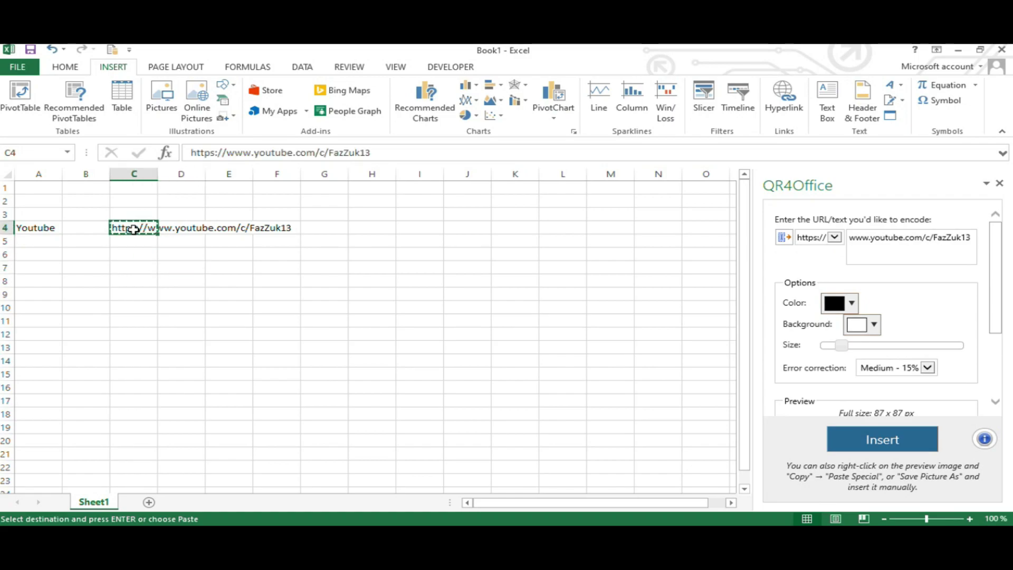
left_click(227, 153)
left_click_drag(227, 153, 383, 153)
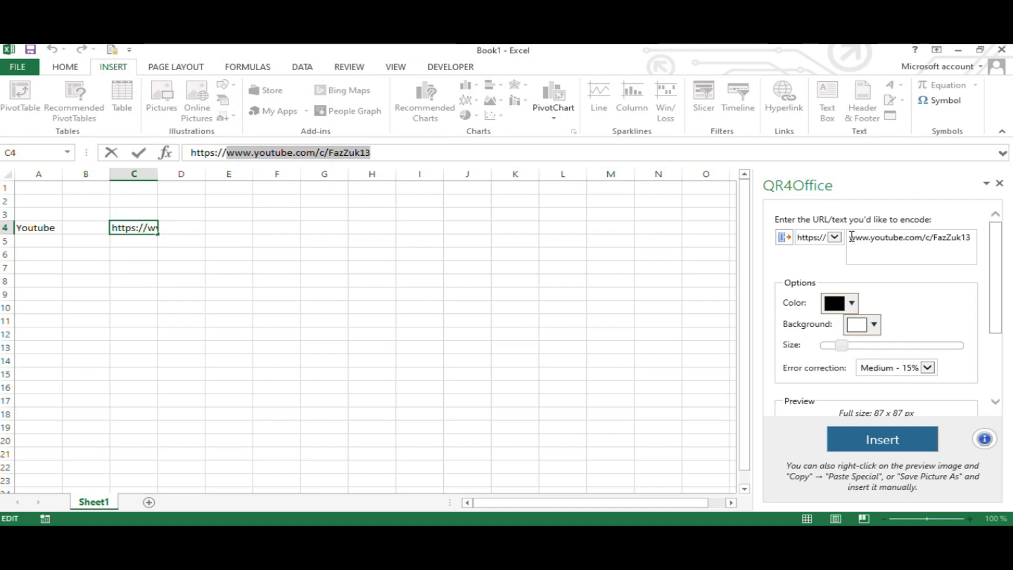
left_click(807, 261)
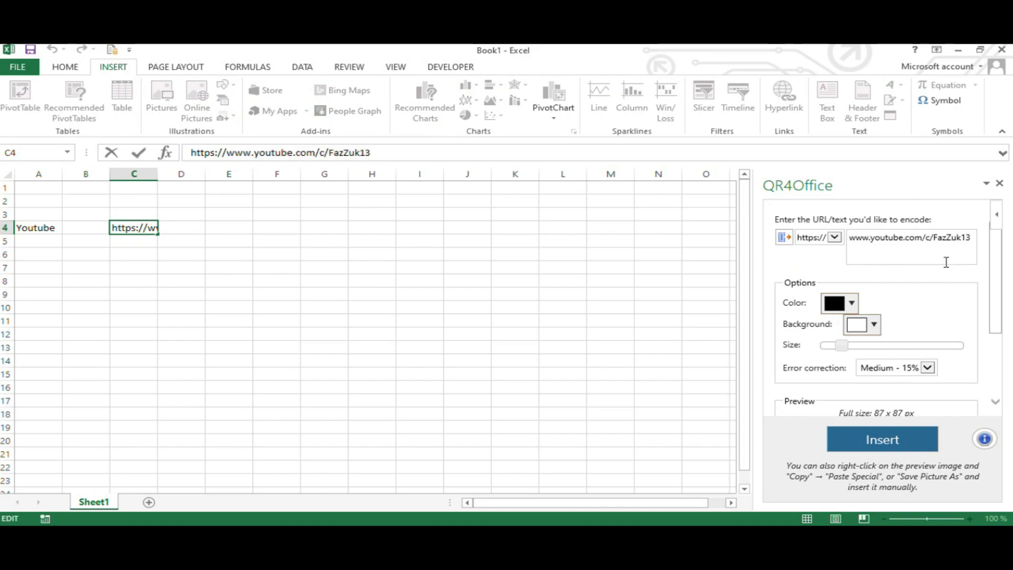
Make the QR code green on a magenta background
left_click_drag(999, 256, 999, 273)
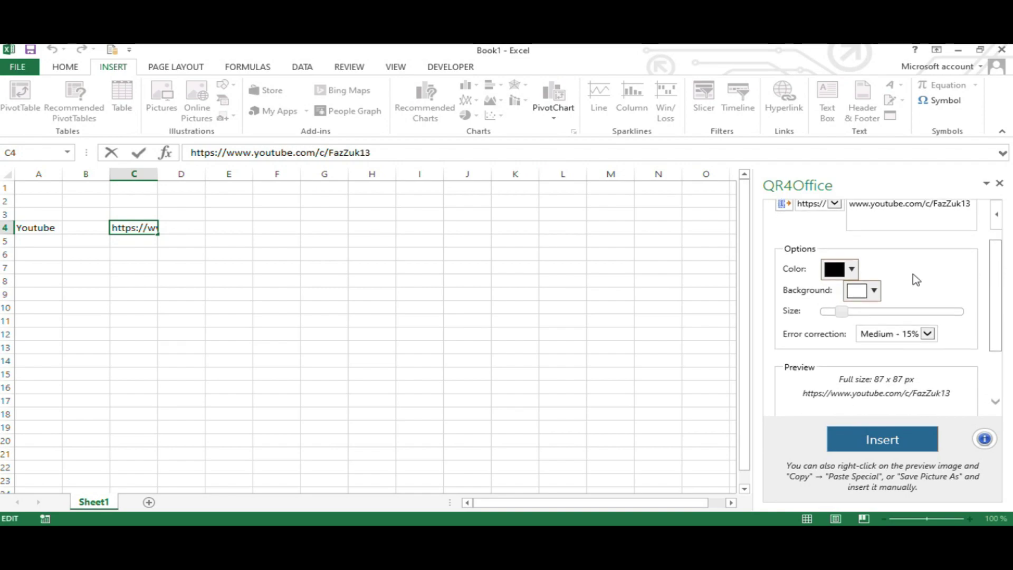
left_click(852, 270)
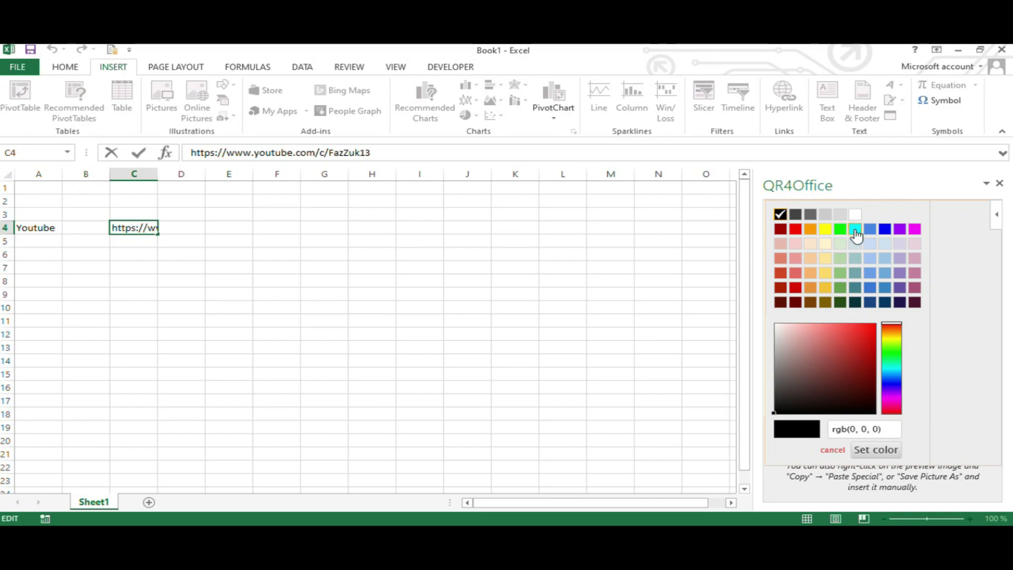
left_click(840, 231)
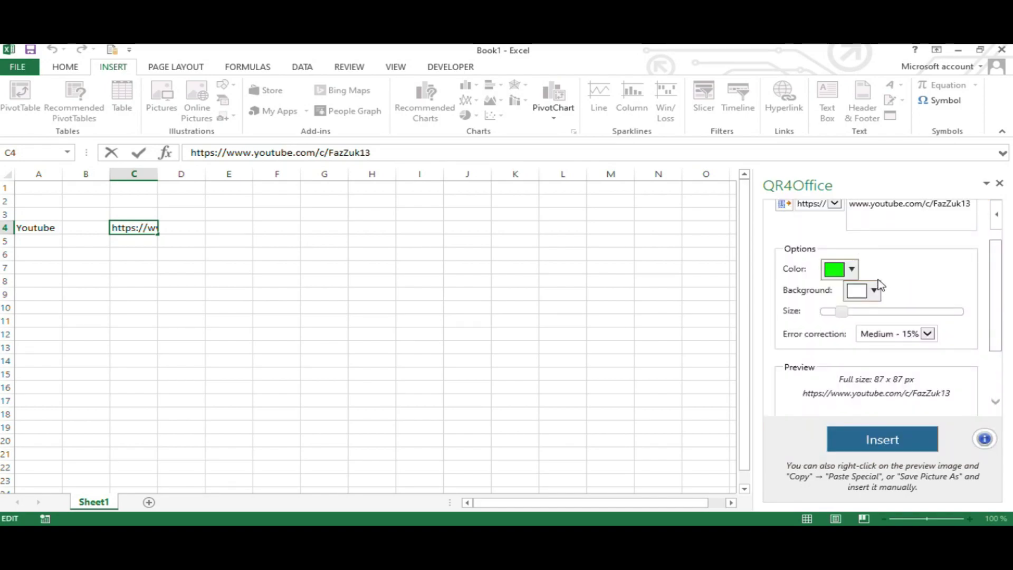
scroll(916, 277, "down", 1)
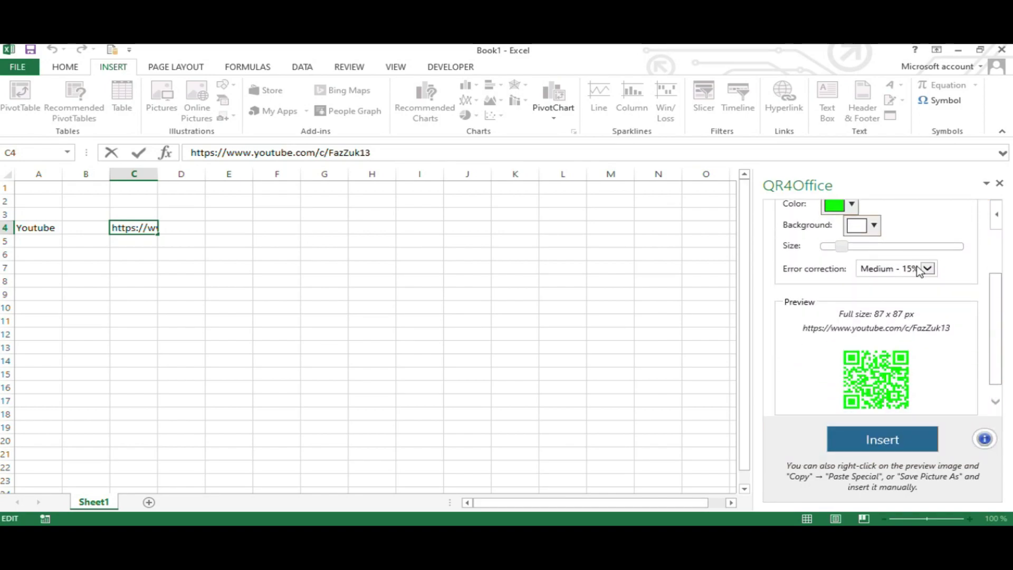
left_click(874, 225)
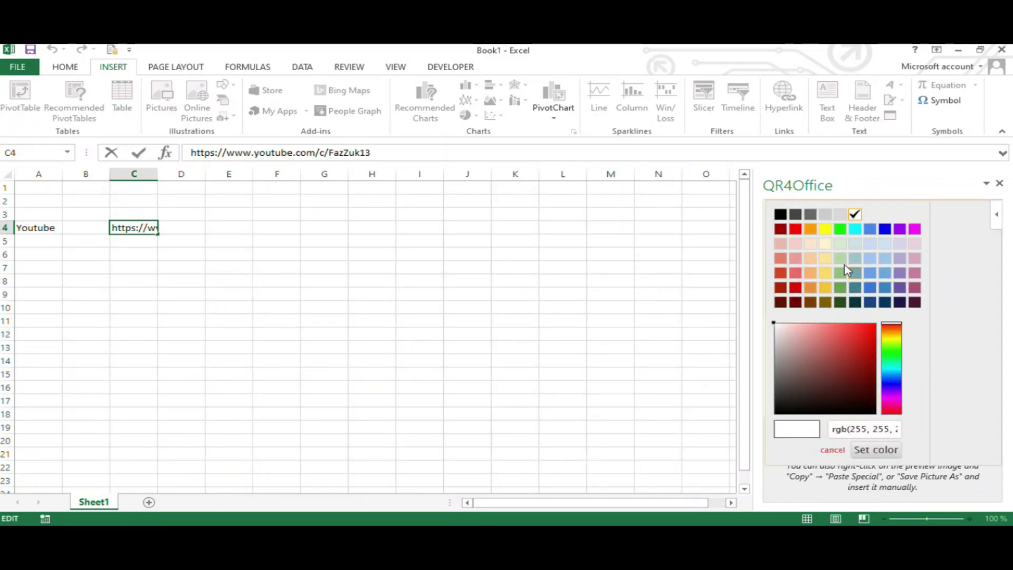
left_click(913, 229)
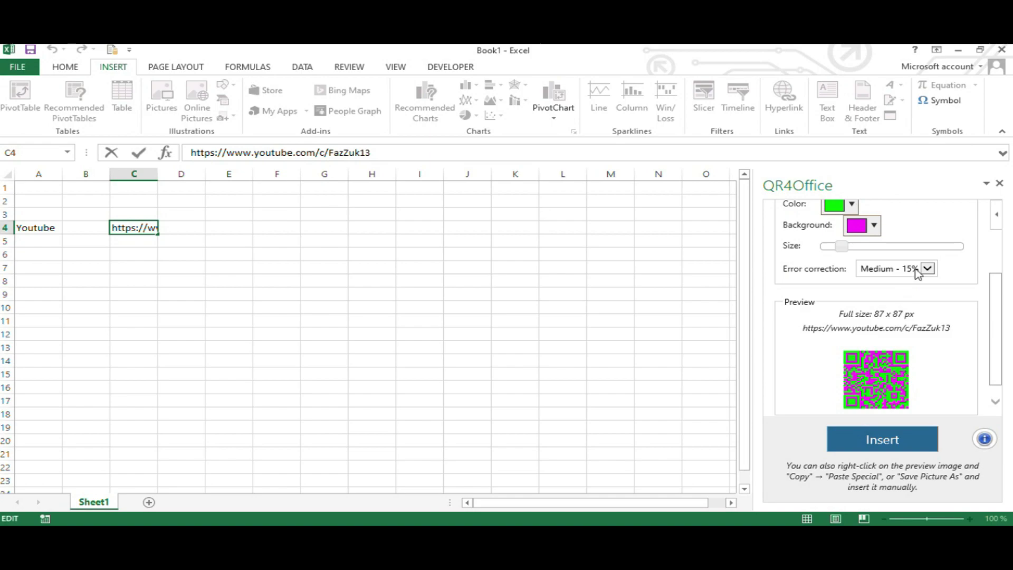
Change the QR code back to black modules on a white background
scroll(898, 237, "up", 2)
left_click(847, 273)
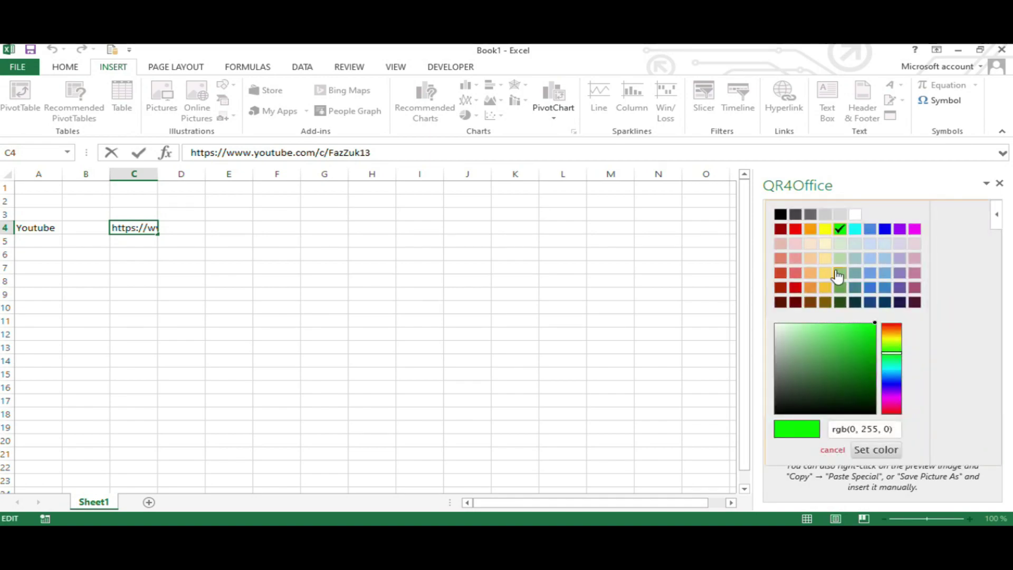
left_click(783, 213)
left_click(872, 292)
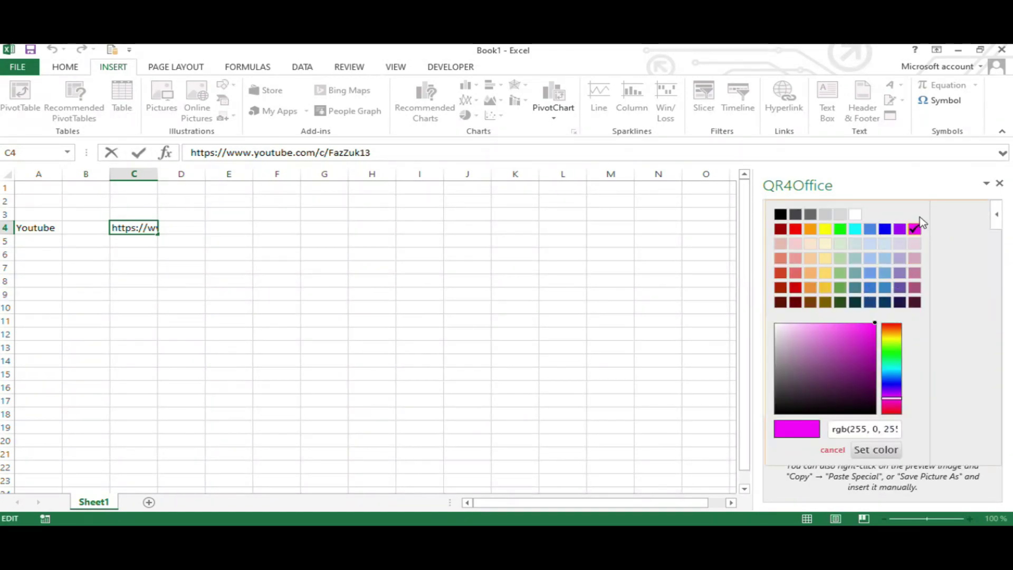
left_click(860, 215)
scroll(921, 316, "down", 2)
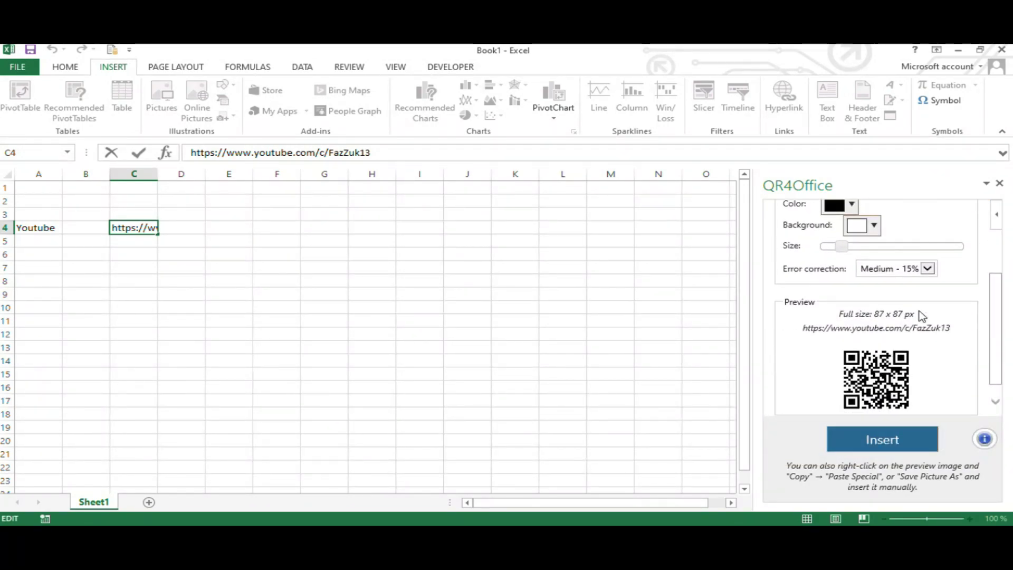
Adjust the QR4Office Size slider until the preview reads 174 x 174 px
scroll(896, 267, "up", 1)
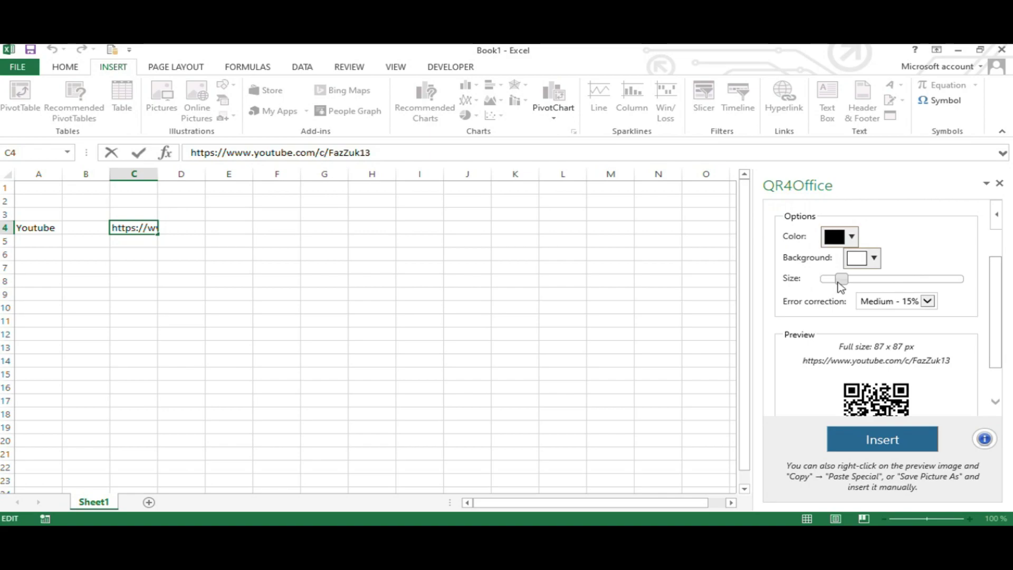
left_click_drag(844, 280, 894, 283)
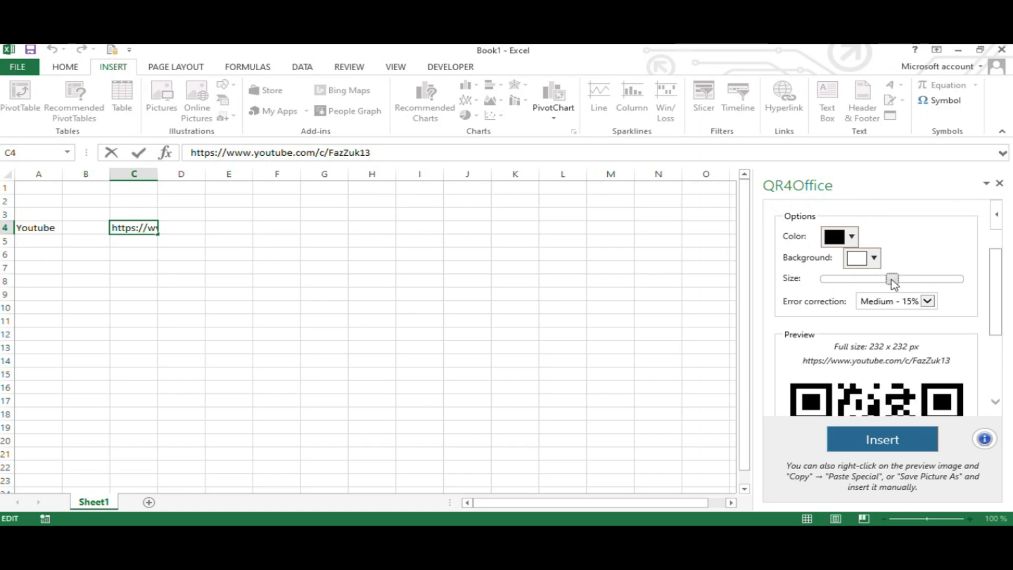
left_click_drag(892, 282, 873, 279)
scroll(999, 295, "down", 1)
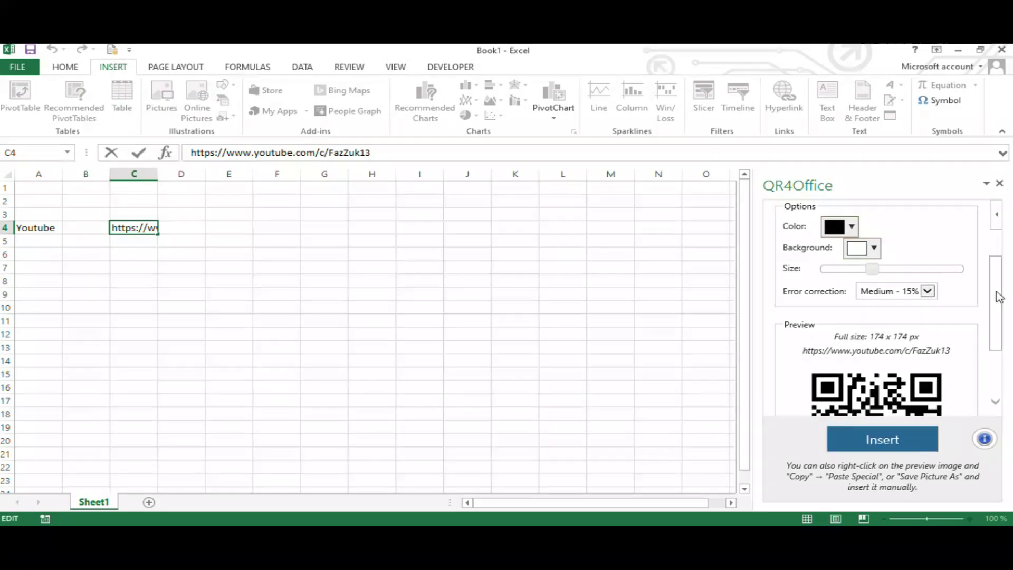
mouse_move(999, 296)
left_mouse_down()
mouse_move(998, 312)
mouse_move(993, 287)
left_mouse_up()
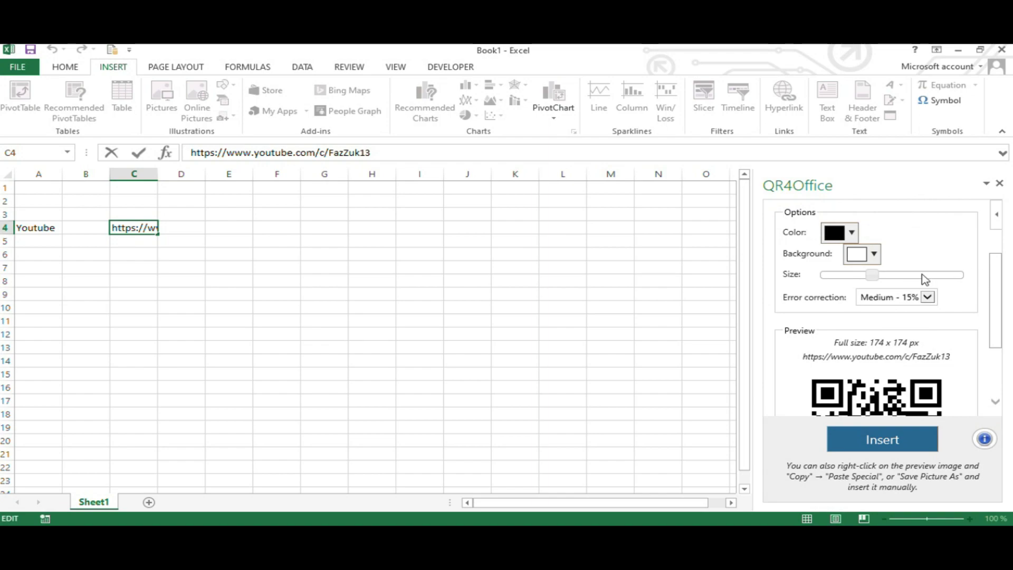
scroll(970, 294, "down", 1)
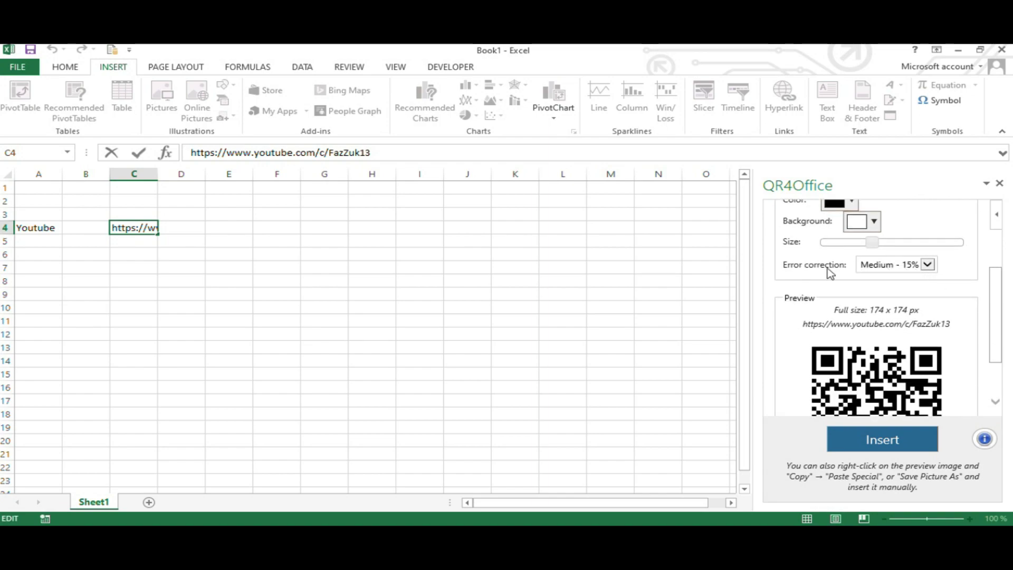
Set QR4Office error correction to High - 30%, giving a 148 x 148 px code
left_click(927, 265)
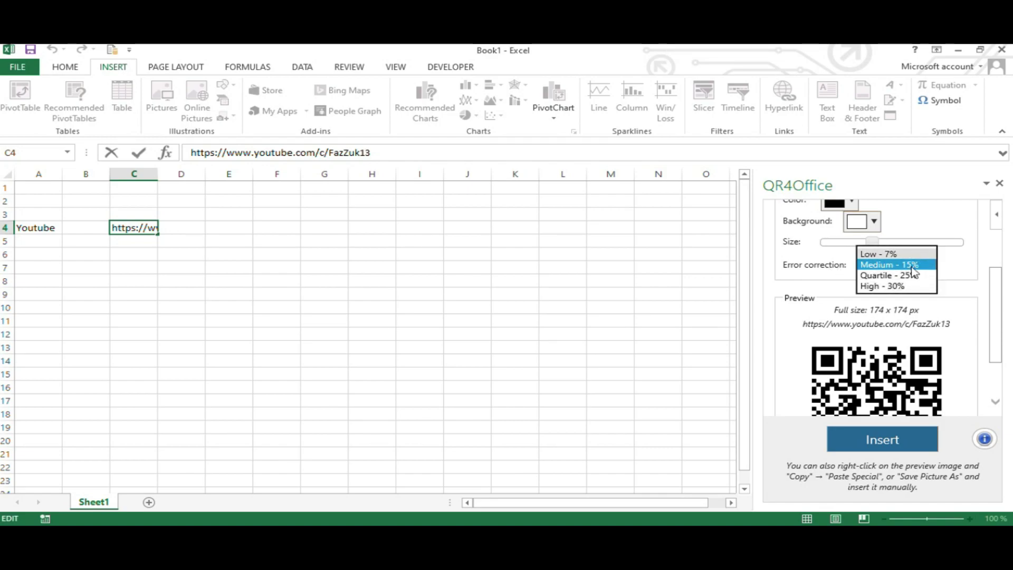
left_click(897, 286)
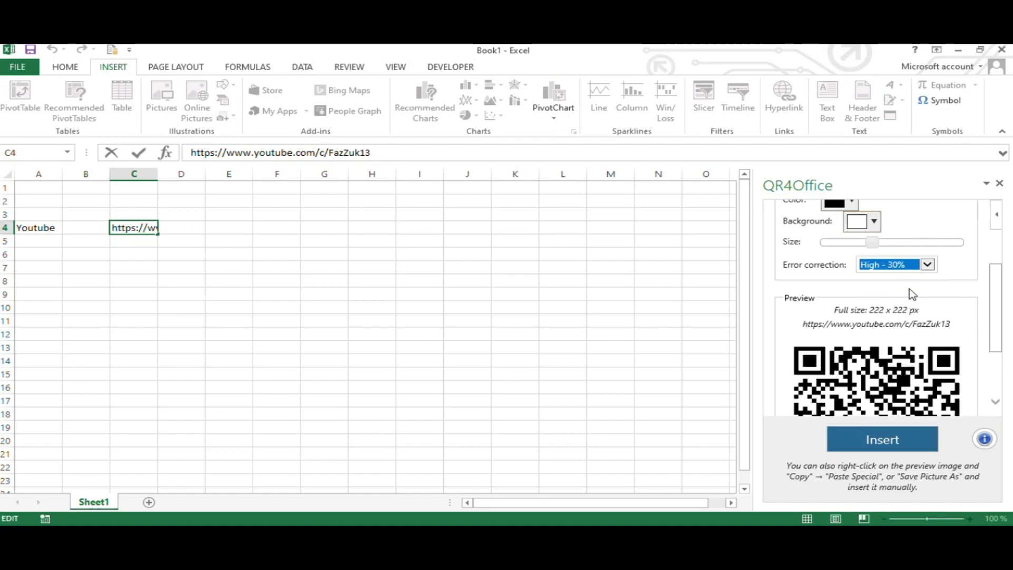
scroll(934, 302, "down", 1)
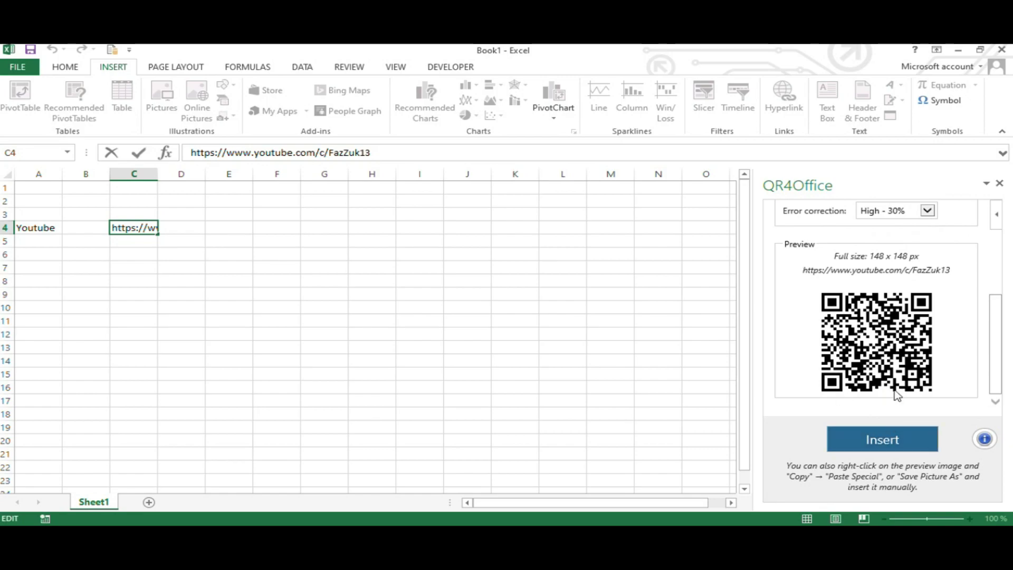
Insert the QR code into Sheet1 and move it to the right of the link
left_click(902, 442)
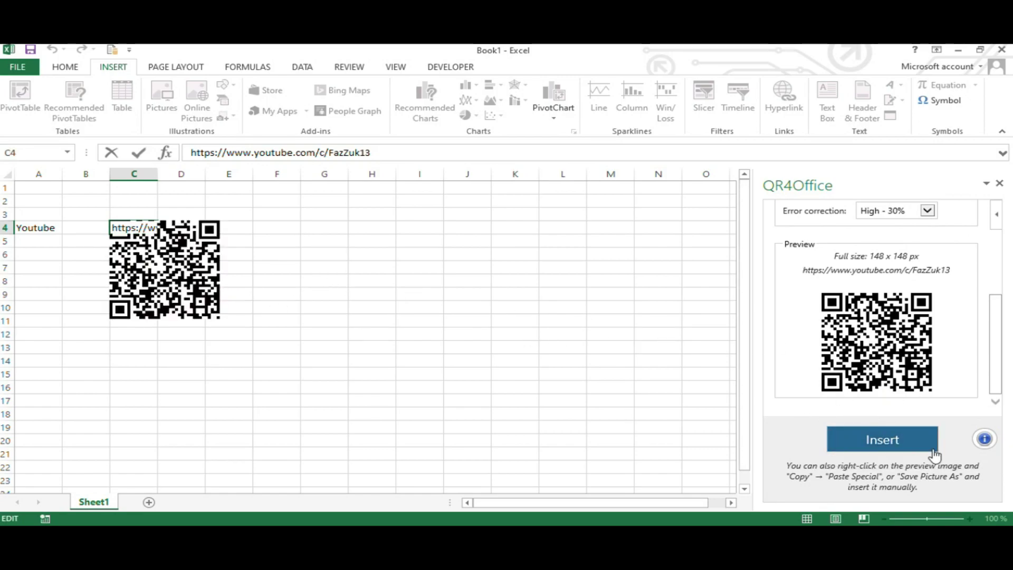
left_click(183, 291)
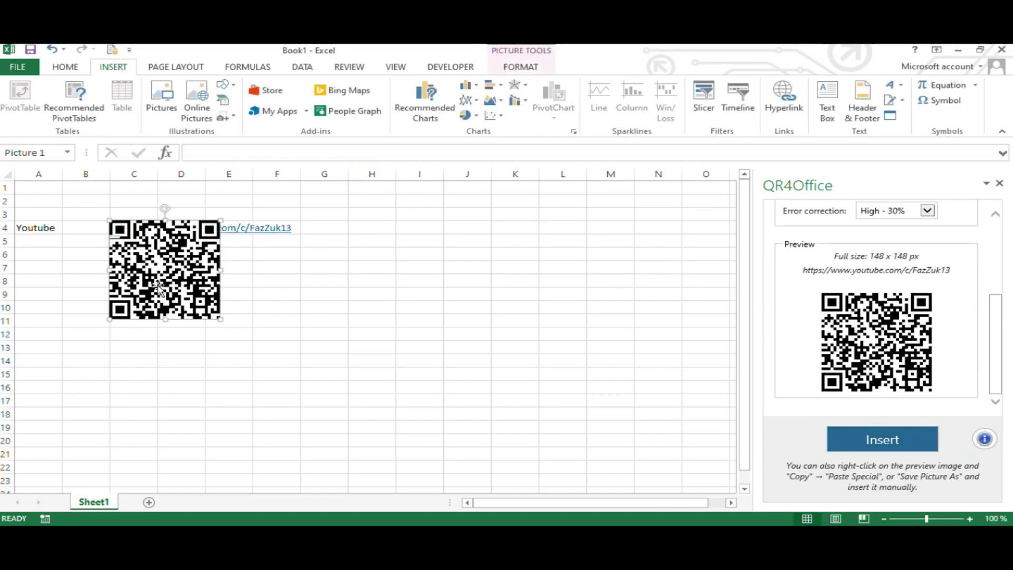
left_click_drag(183, 292, 428, 284)
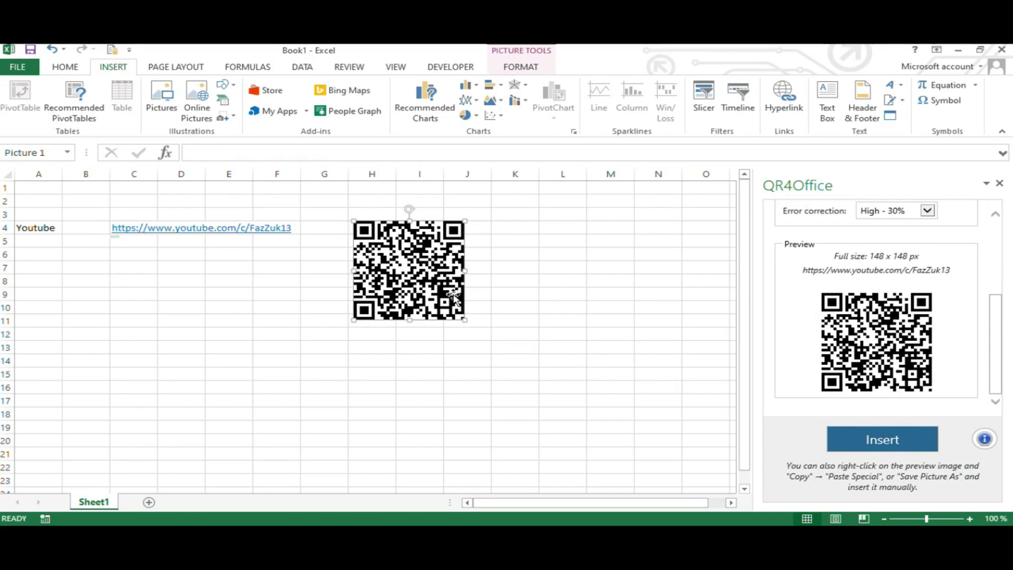
Copy the QR picture and bring up the Windows Start menu
right_click(420, 276)
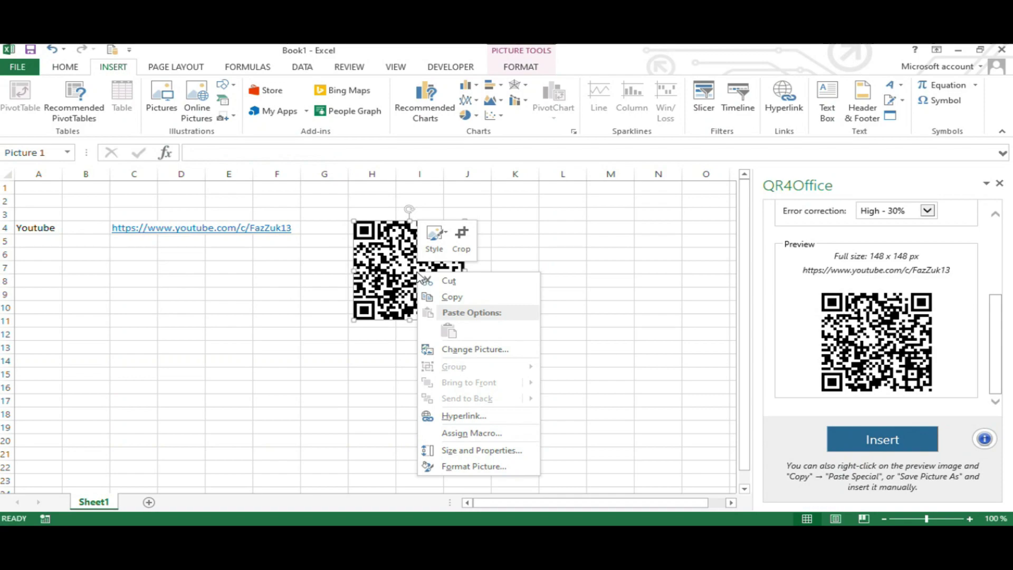
left_click(470, 302)
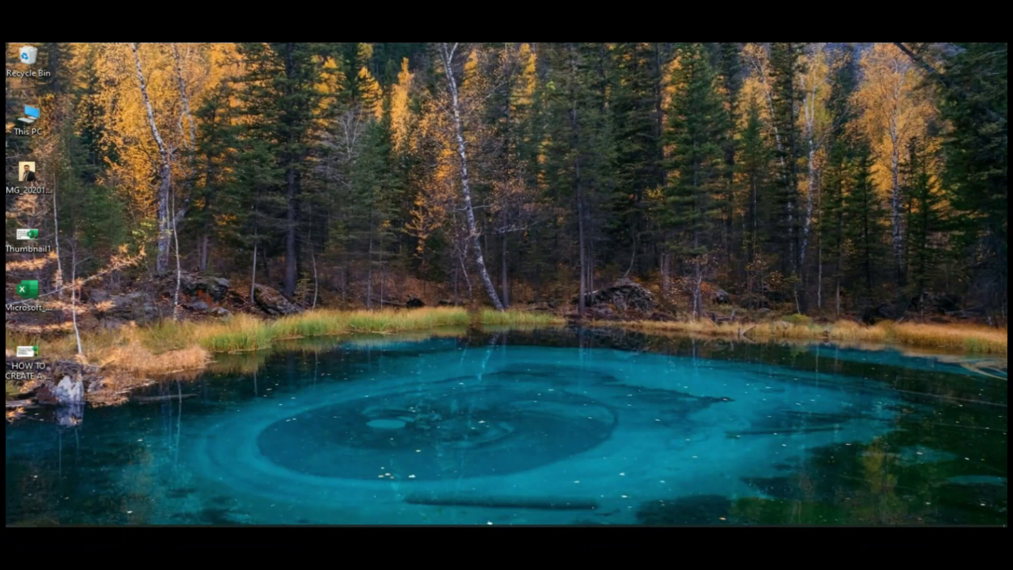
key("super")
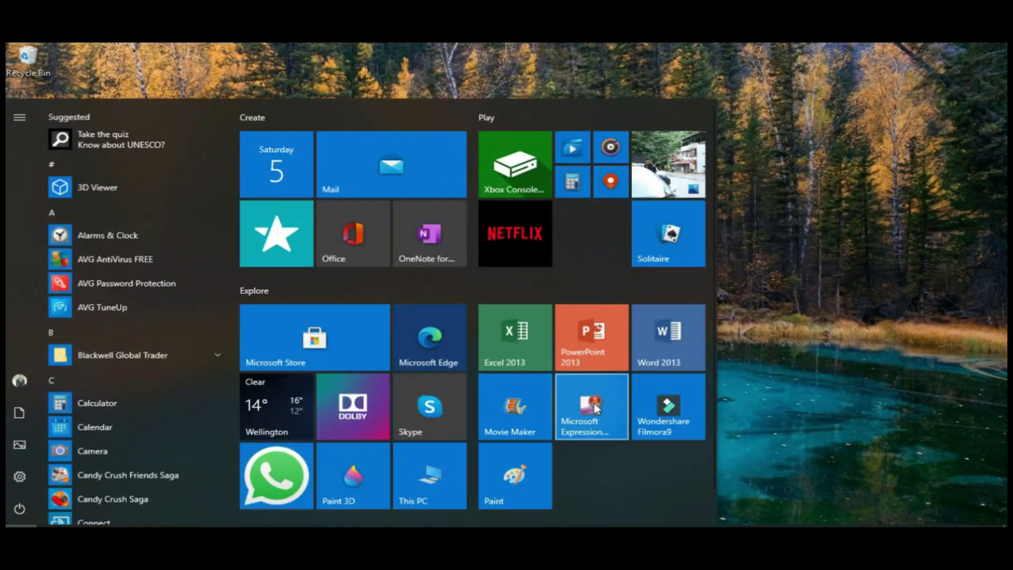
Paste the copied QR code into a new blank Word 2013 document, then return to Excel
left_click(673, 335)
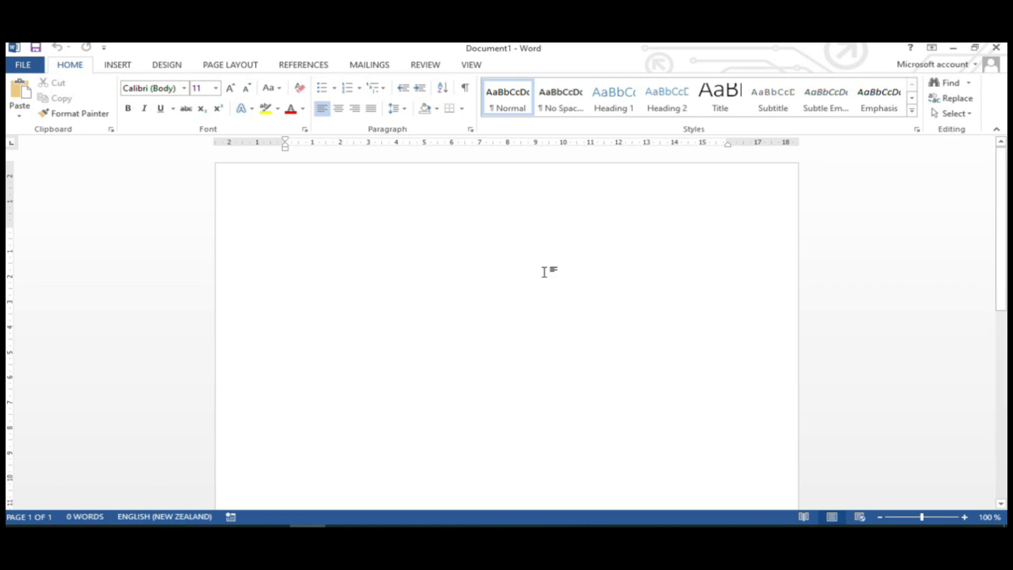
right_click(371, 238)
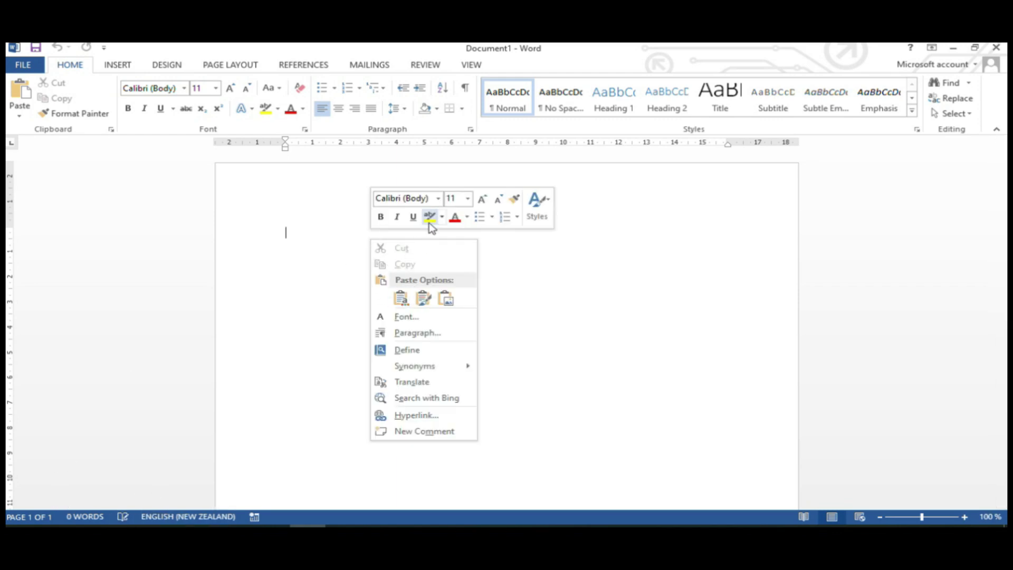
key("Escape")
key("ctrl+v")
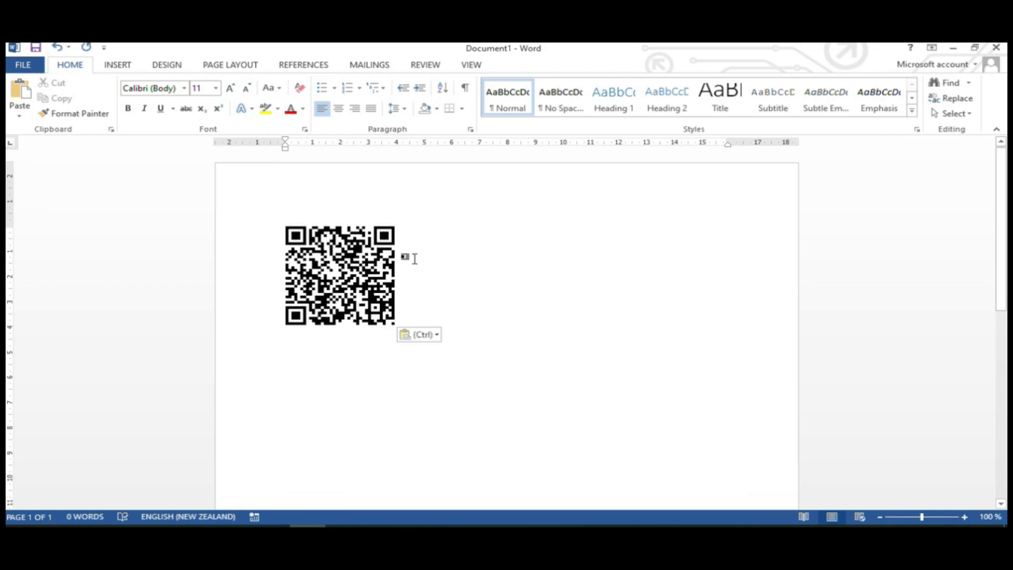
key("alt+Tab")
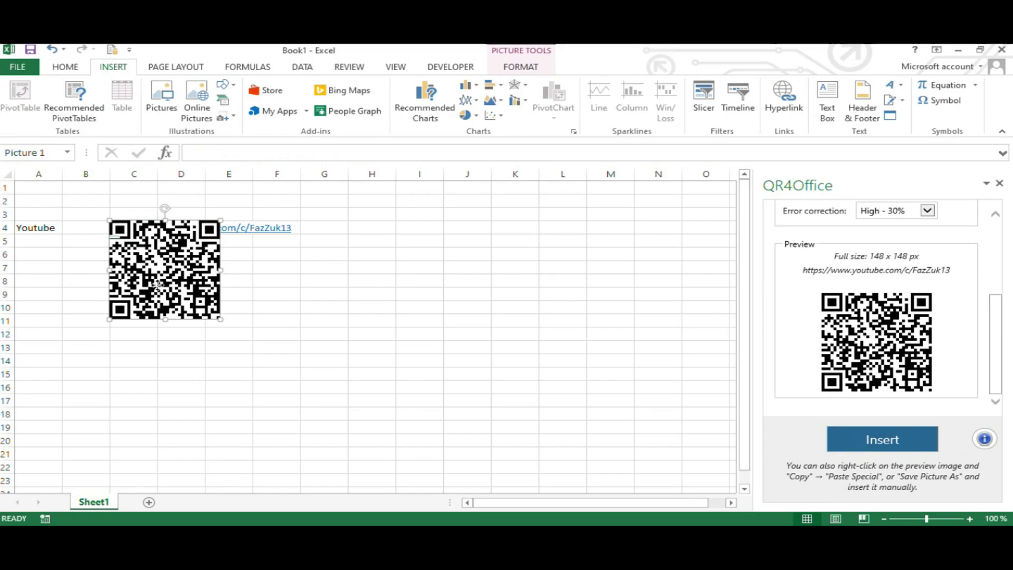
Drag the QR code picture from columns C–D to columns H–I
left_click_drag(157, 285, 401, 285)
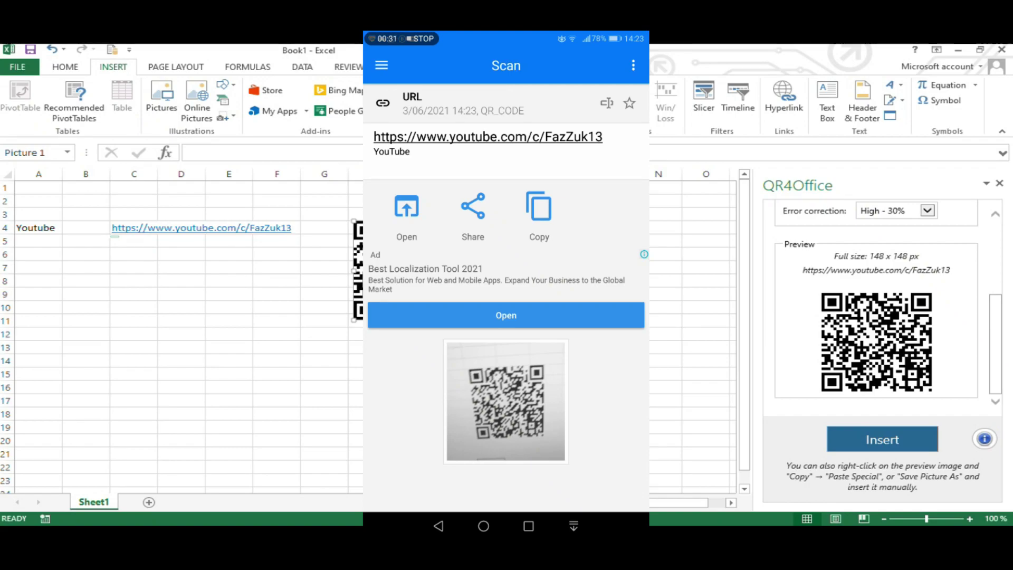
Copy the scanned YouTube channel link and open it in YouTube
left_click(560, 219)
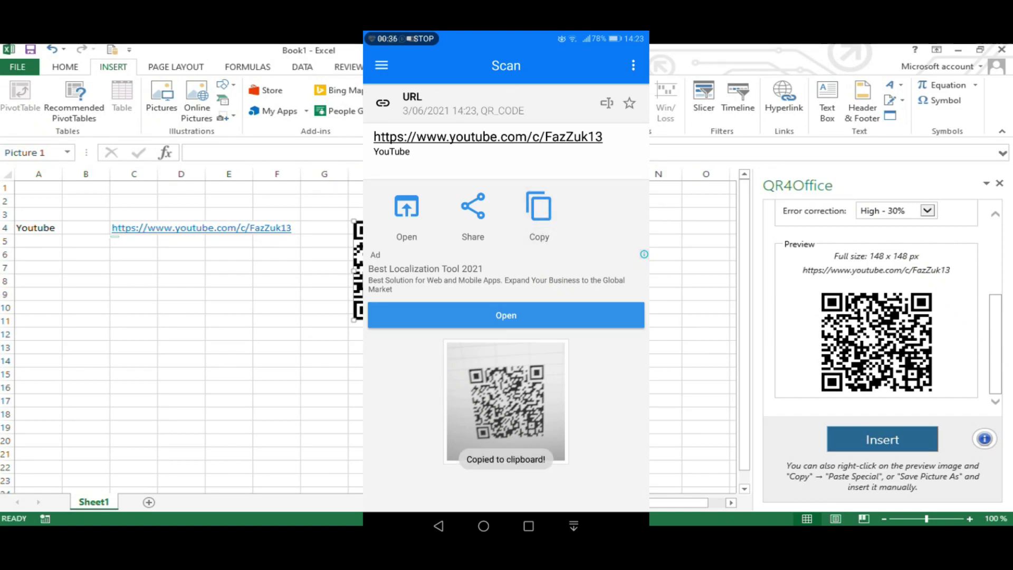
left_click(406, 214)
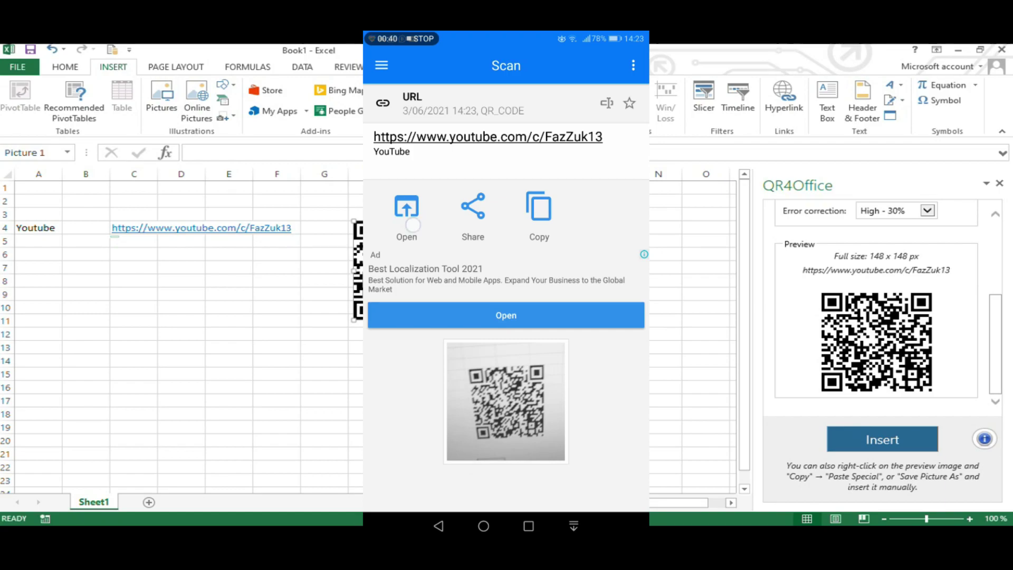